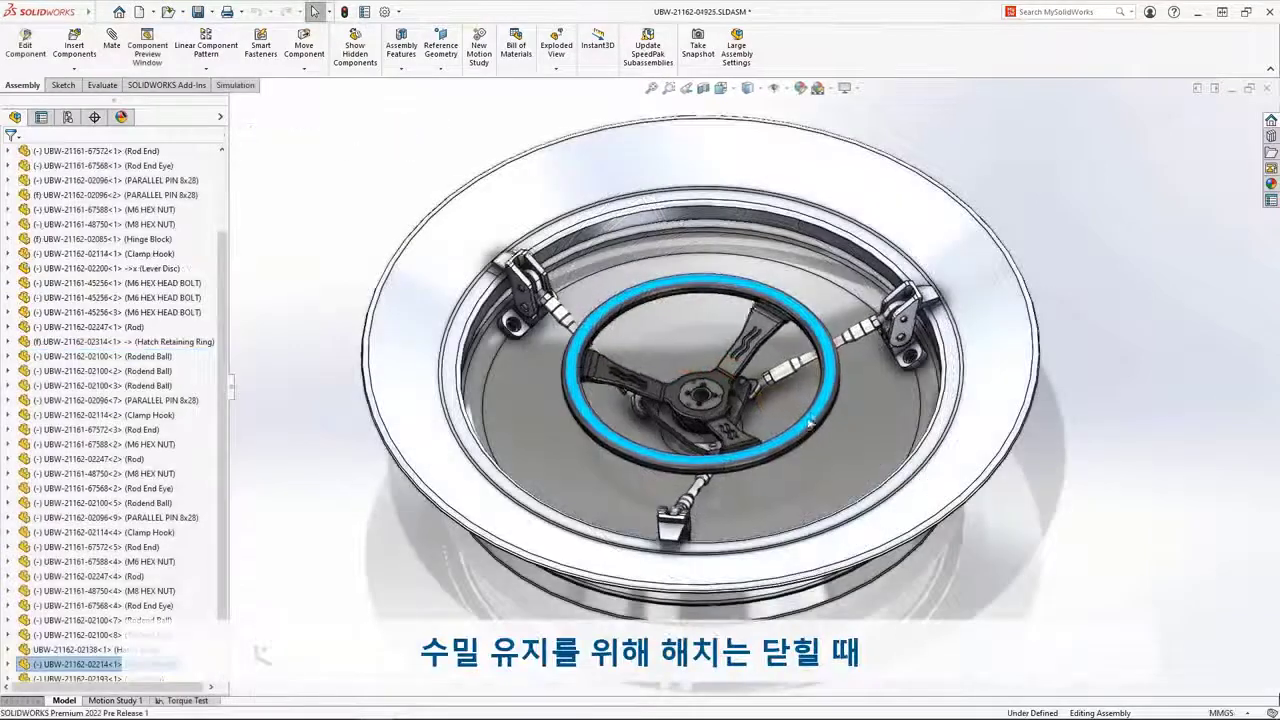
# Turn the hatch handwheel slightly to view the locking mechanism's motion.
pyautogui.moveTo(810, 424)
pyautogui.mouseDown()
pyautogui.moveTo(822, 395)
pyautogui.moveTo(808, 435)
pyautogui.moveTo(822, 393)
pyautogui.moveTo(815, 440)
pyautogui.mouseUp()
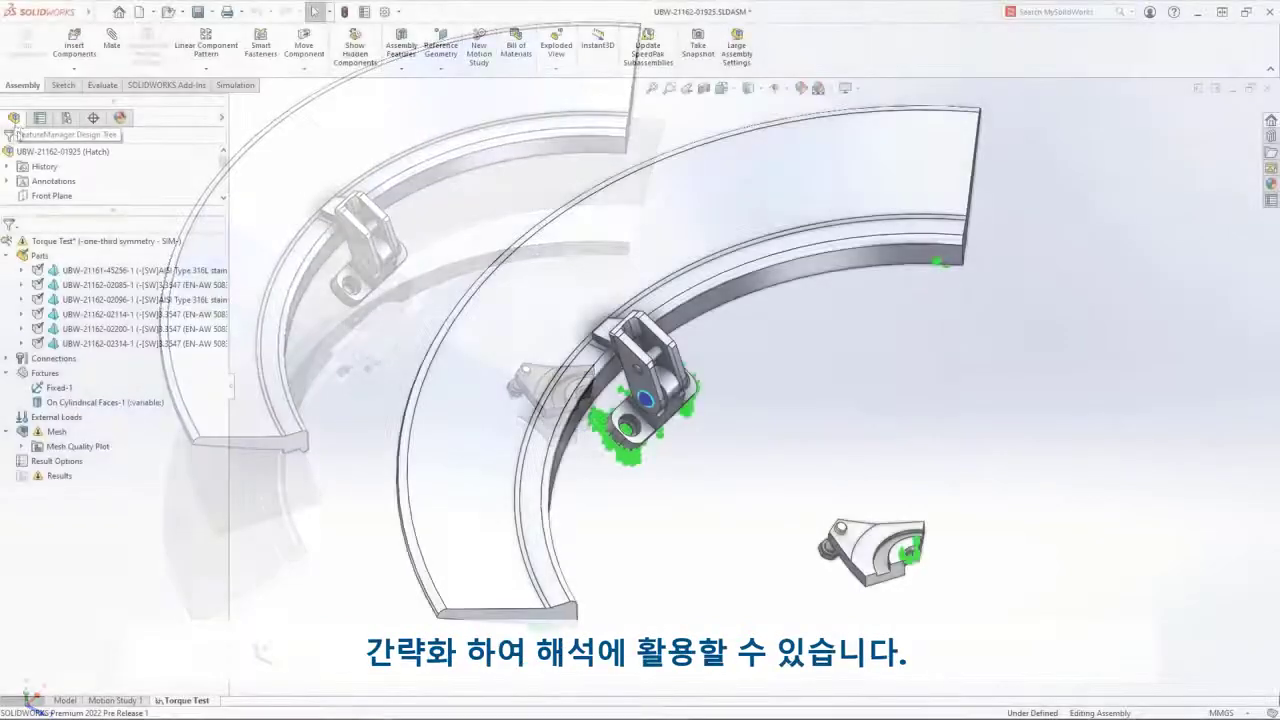
# Start a linkage rod connector joining the hex bolt's cylindrical face to the parallel pin's face, with spherical joints at both ends.
pyautogui.rightClick(84, 362)
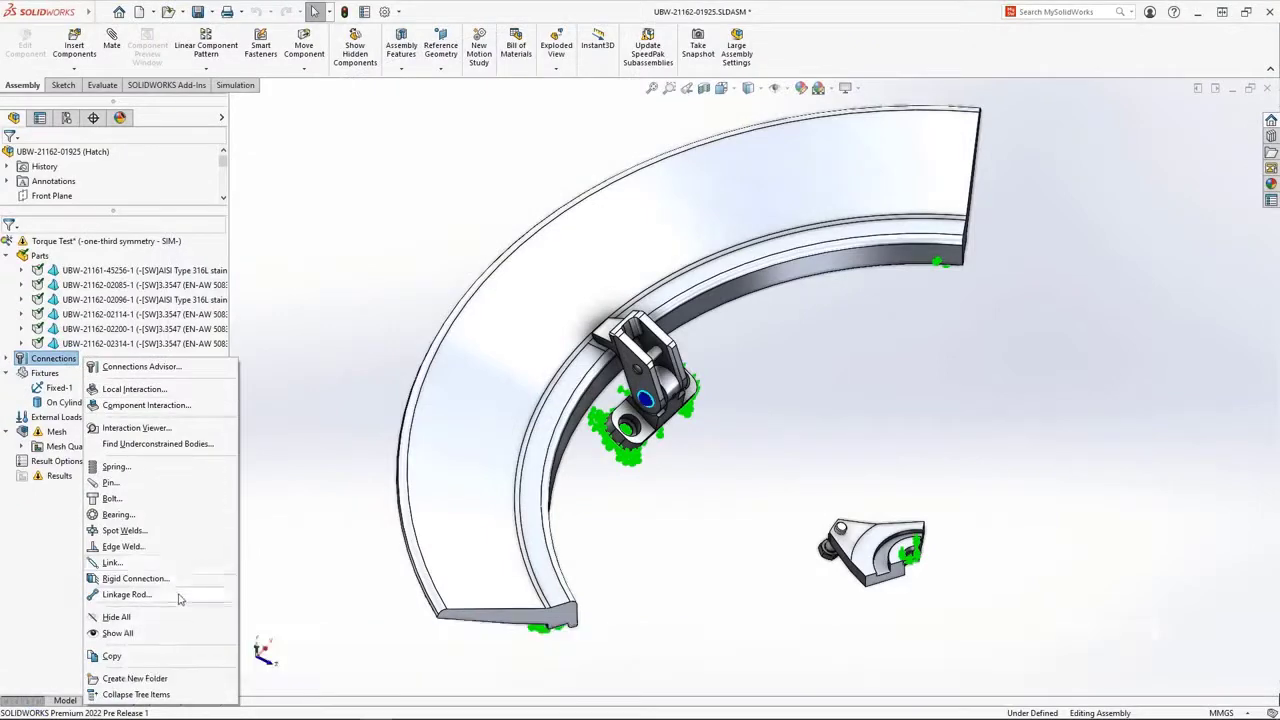
pyautogui.click(127, 594)
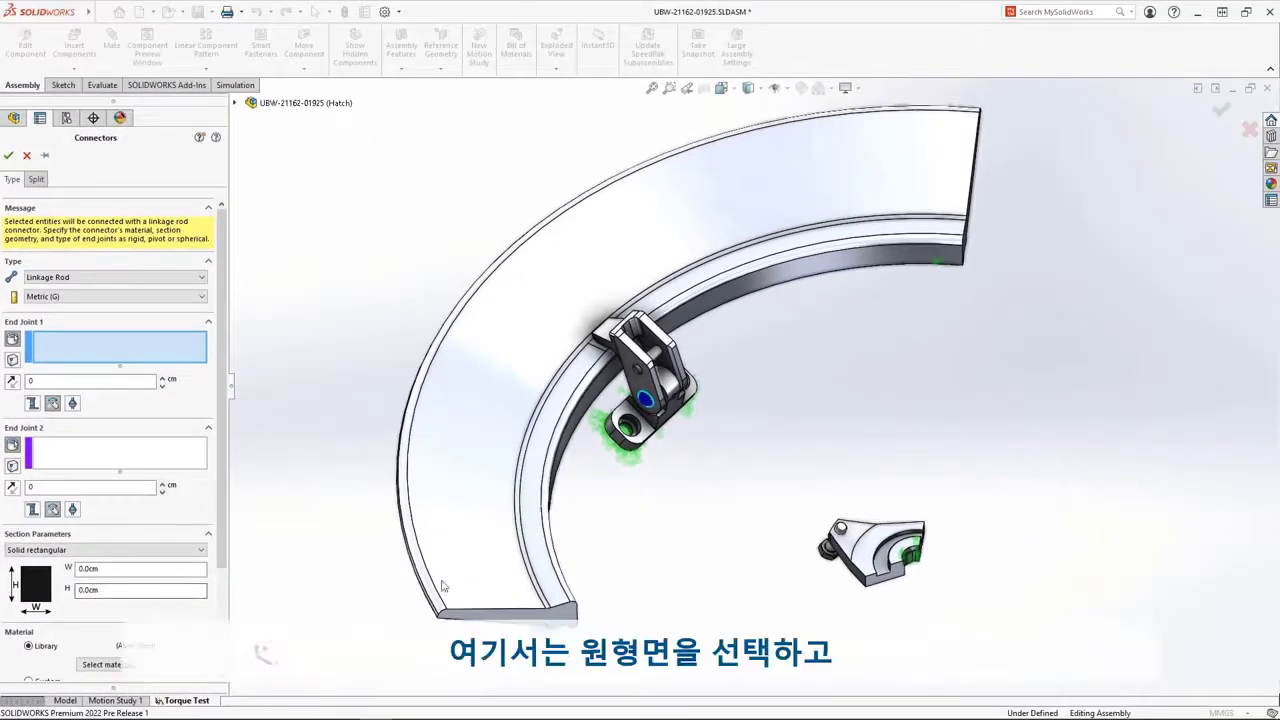
pyautogui.click(818, 550)
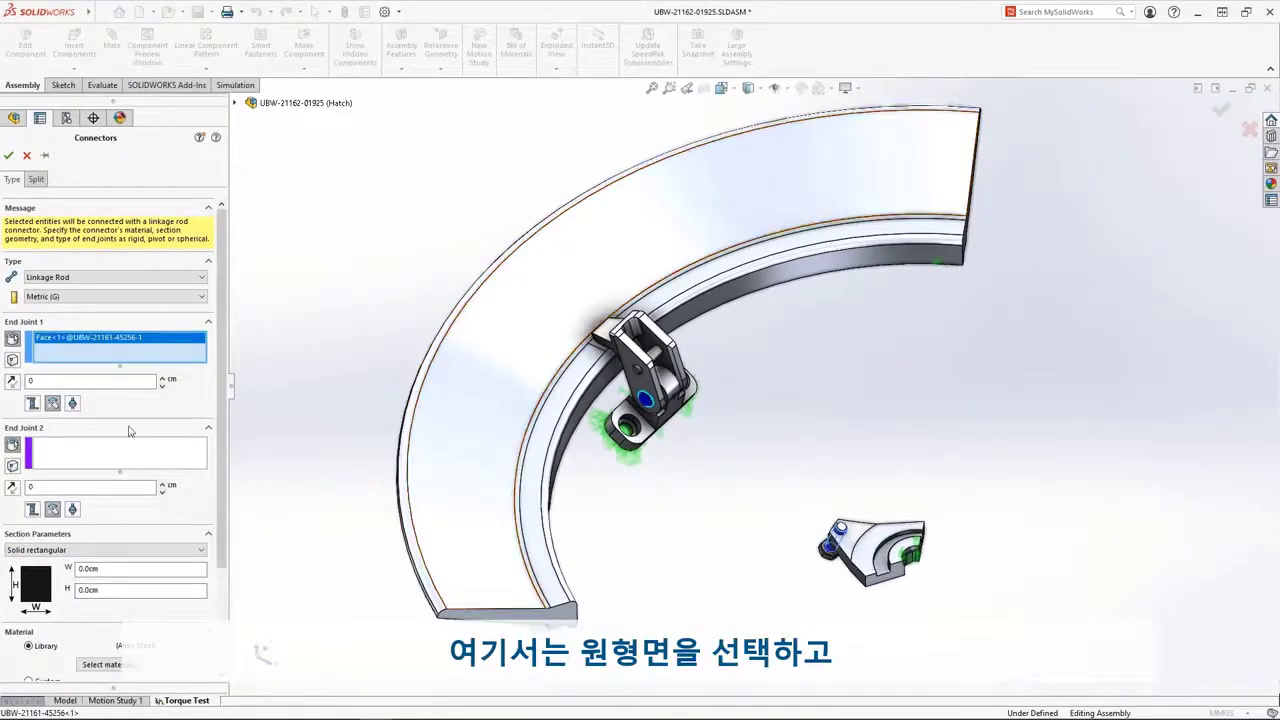
pyautogui.click(64, 455)
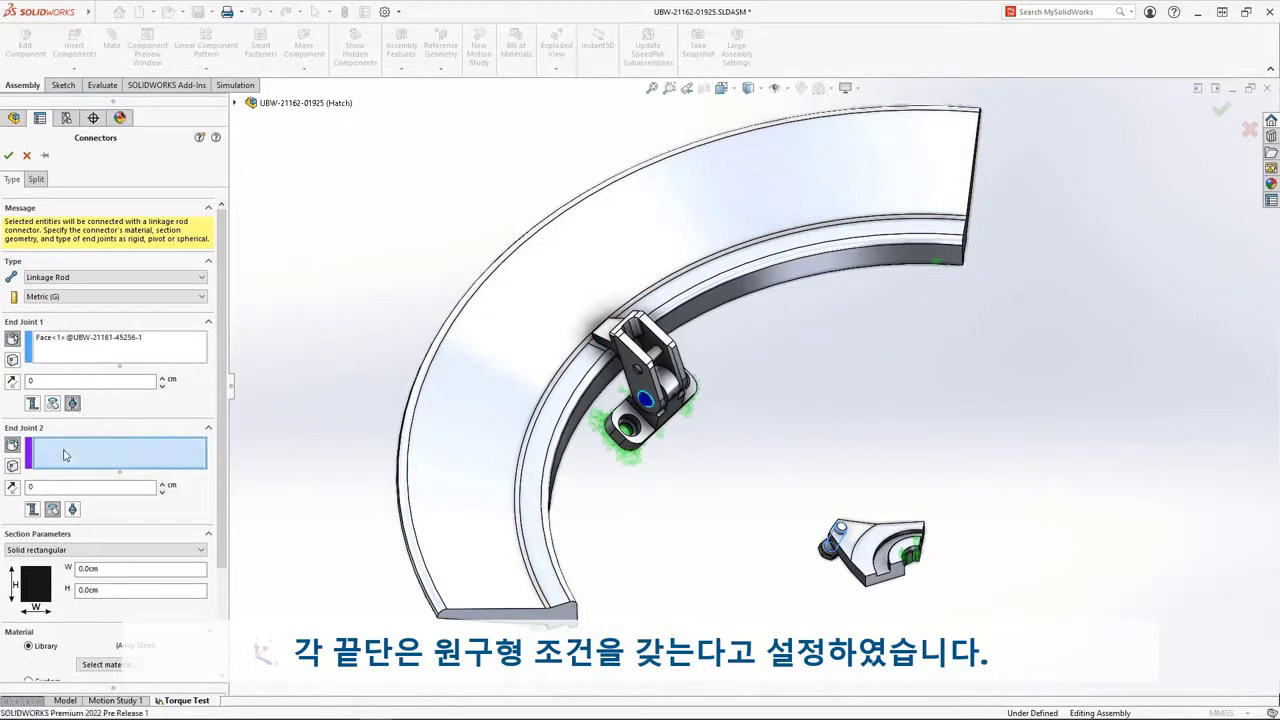
pyautogui.click(652, 355)
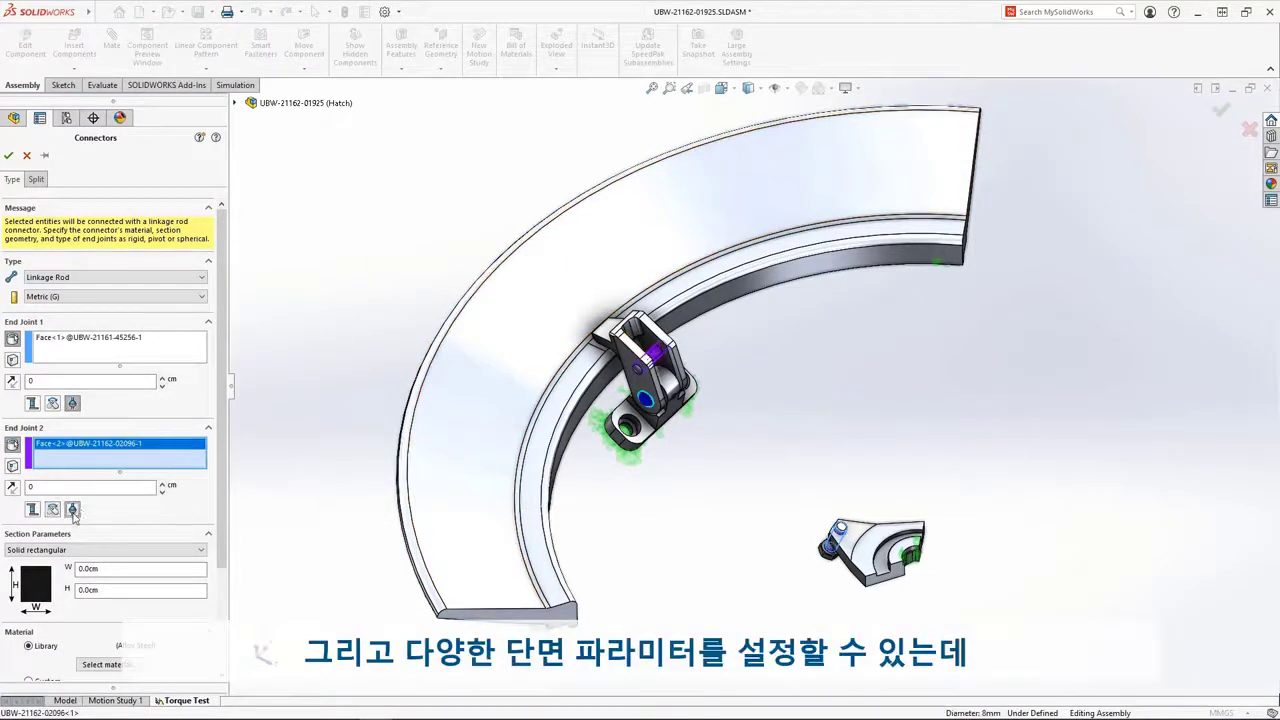
# Give the linkage rod a solid circular section with a 1 cm radius and create the connector.
pyautogui.click(82, 550)
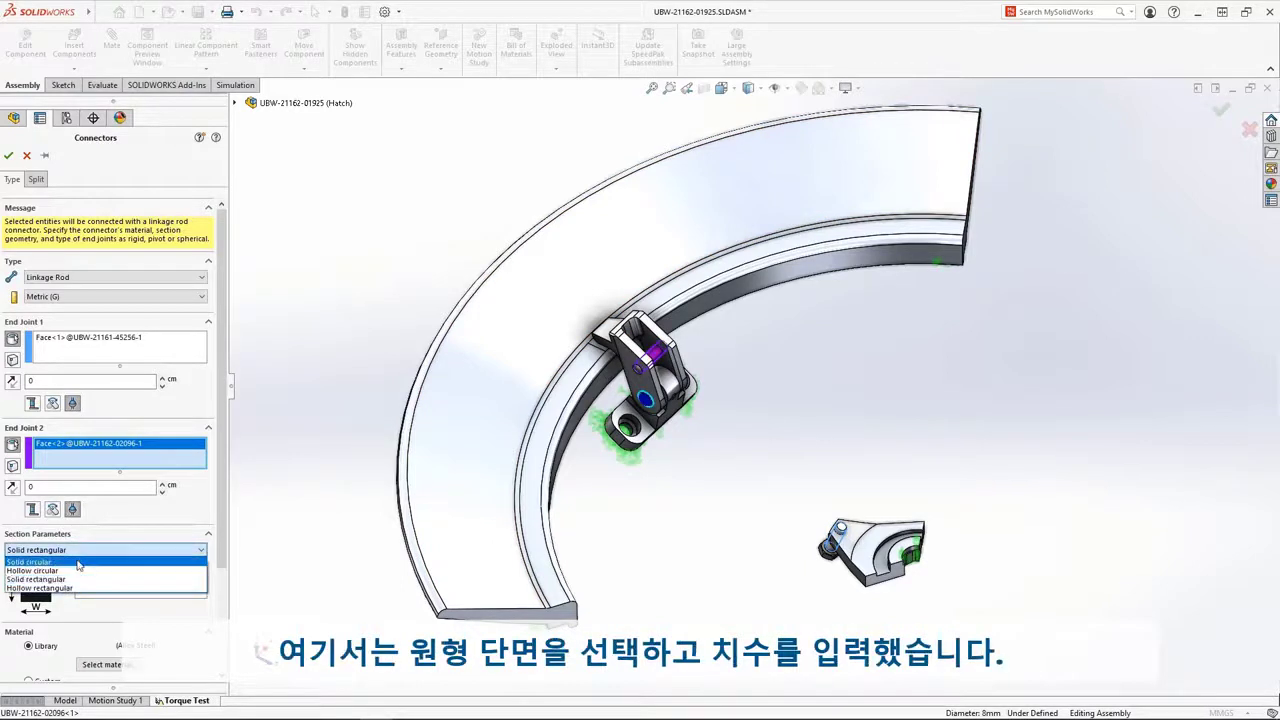
pyautogui.click(78, 566)
pyautogui.write('1')
pyautogui.press('Return')
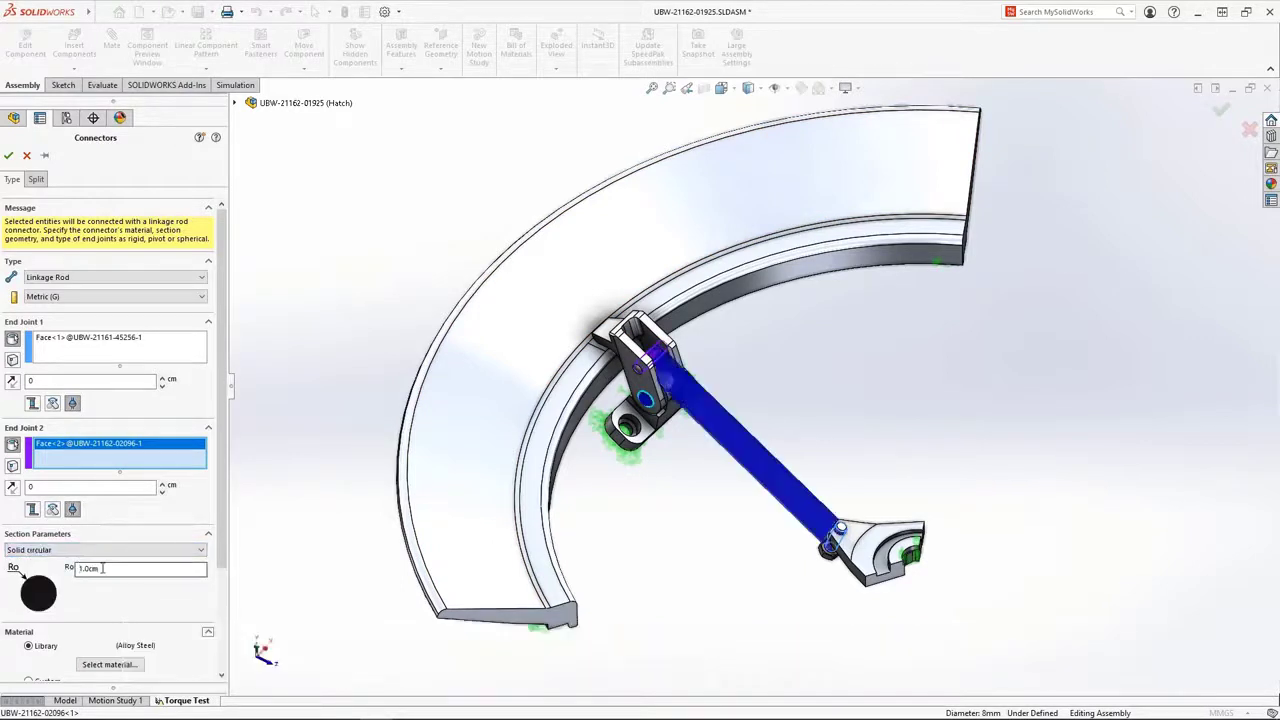
pyautogui.click(8, 155)
# Mesh the model with a blended curvature-based mesh, 15 mm maximum and 2 mm minimum element size.
pyautogui.rightClick(80, 512)
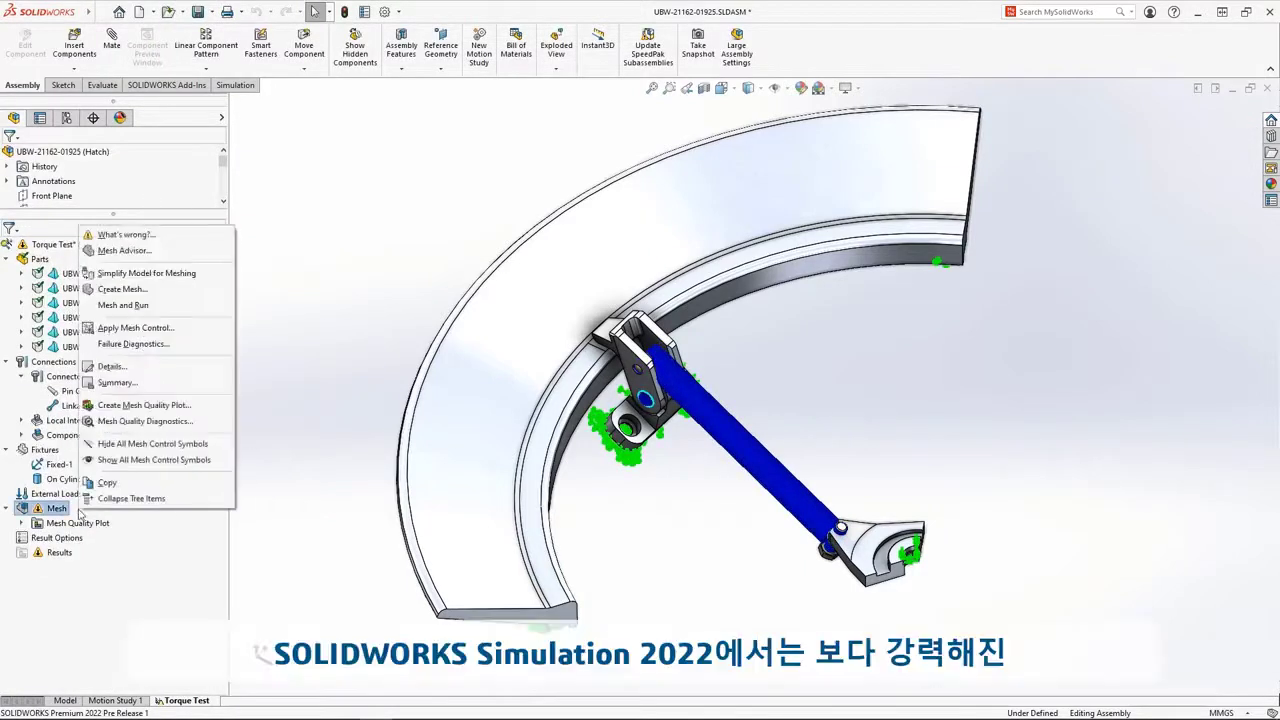
pyautogui.click(97, 293)
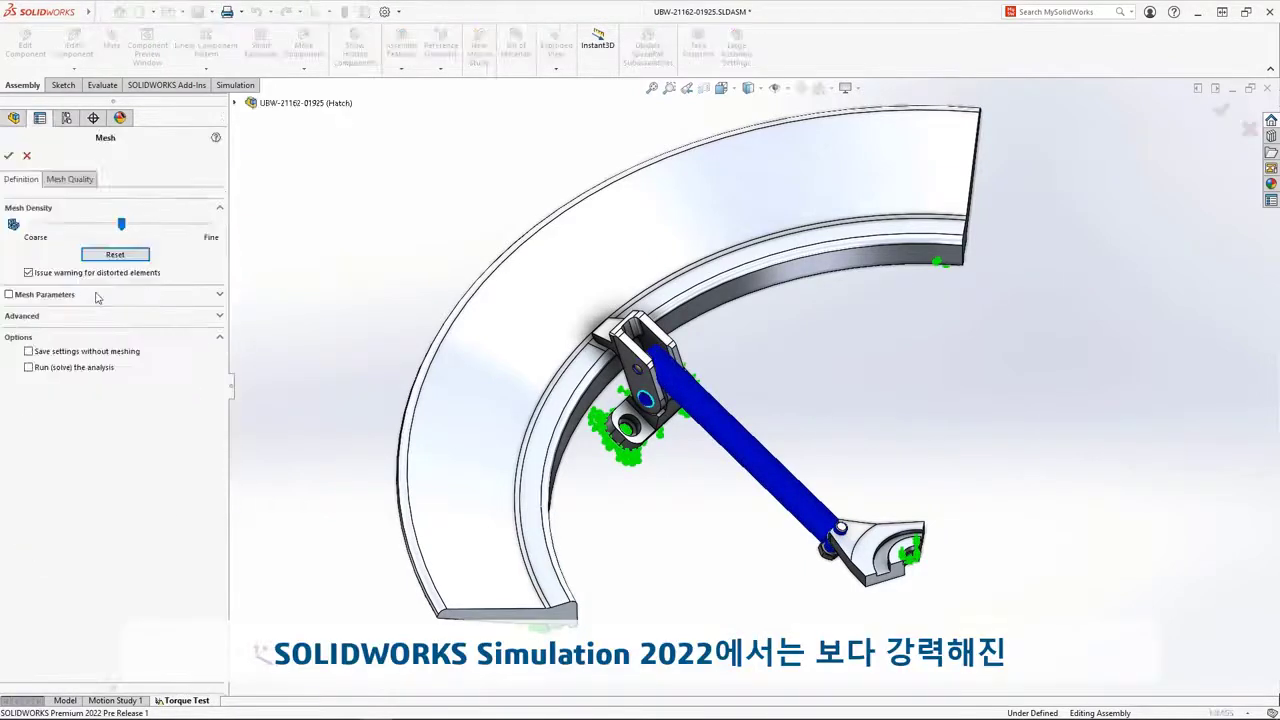
pyautogui.click(10, 295)
pyautogui.doubleClick(88, 377)
pyautogui.doubleClick(110, 406)
pyautogui.write('2')
pyautogui.press('Tab')
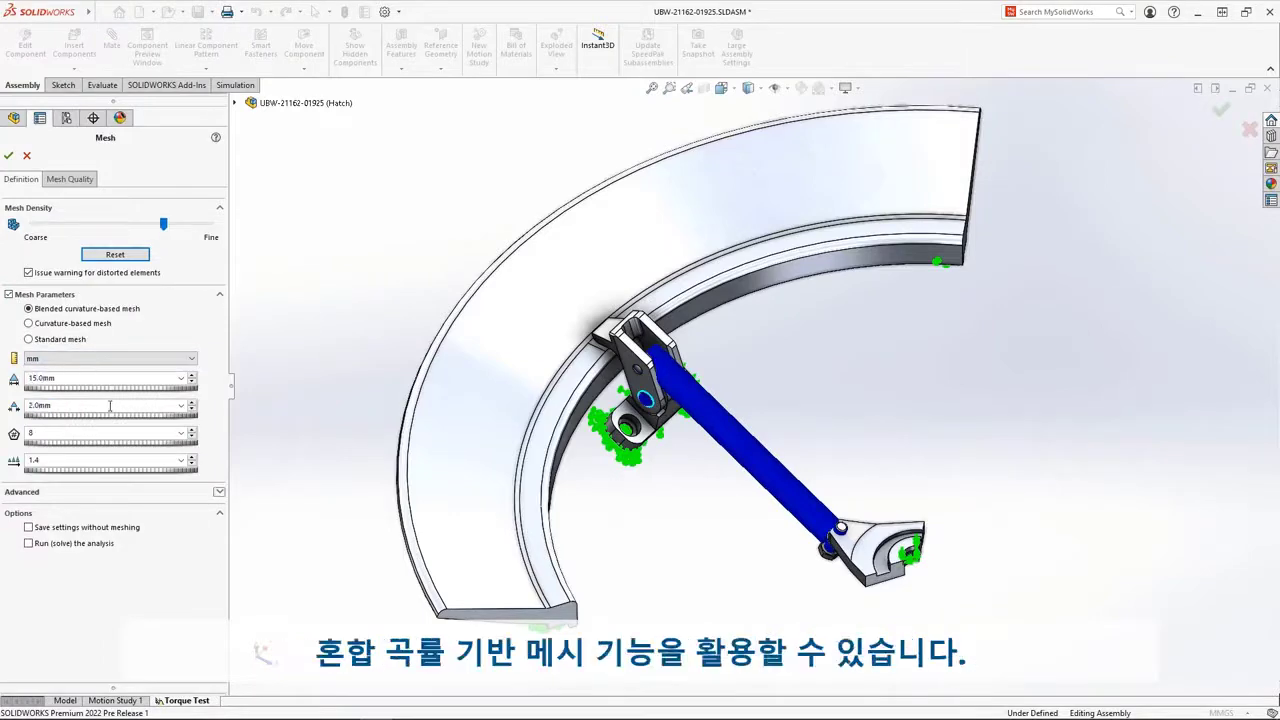
pyautogui.click(8, 157)
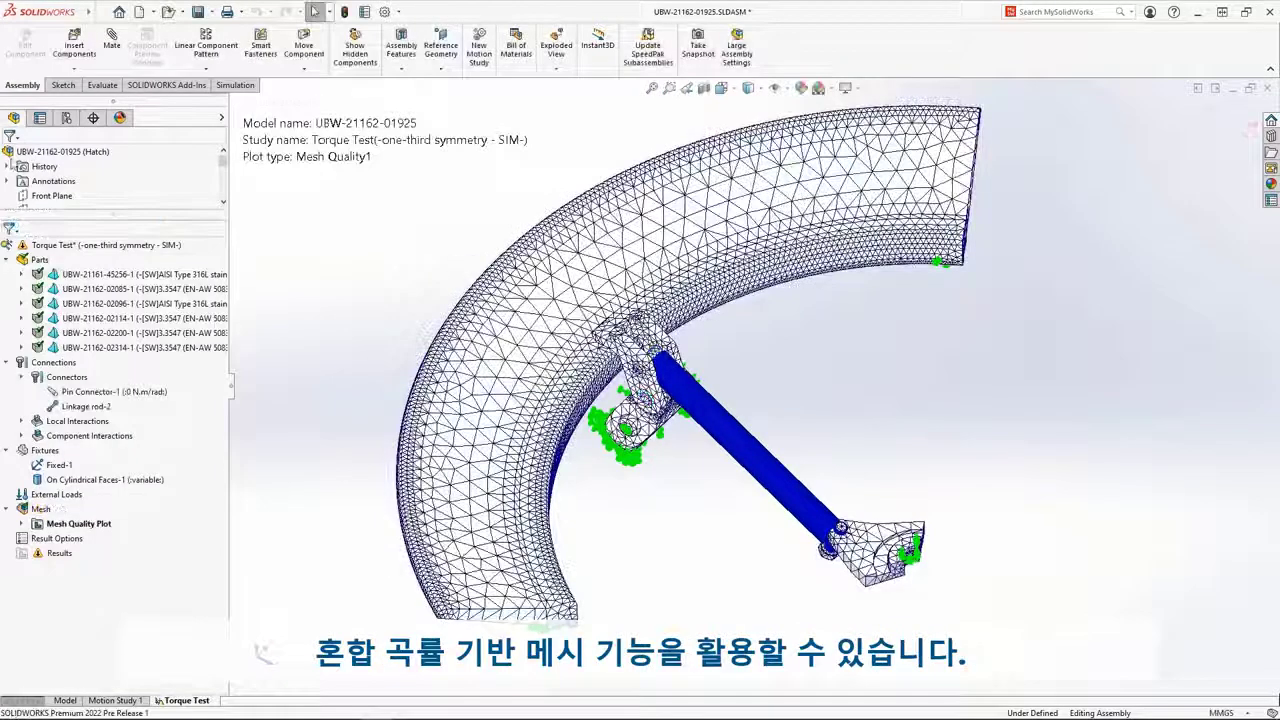
pyautogui.rightClick(87, 350)
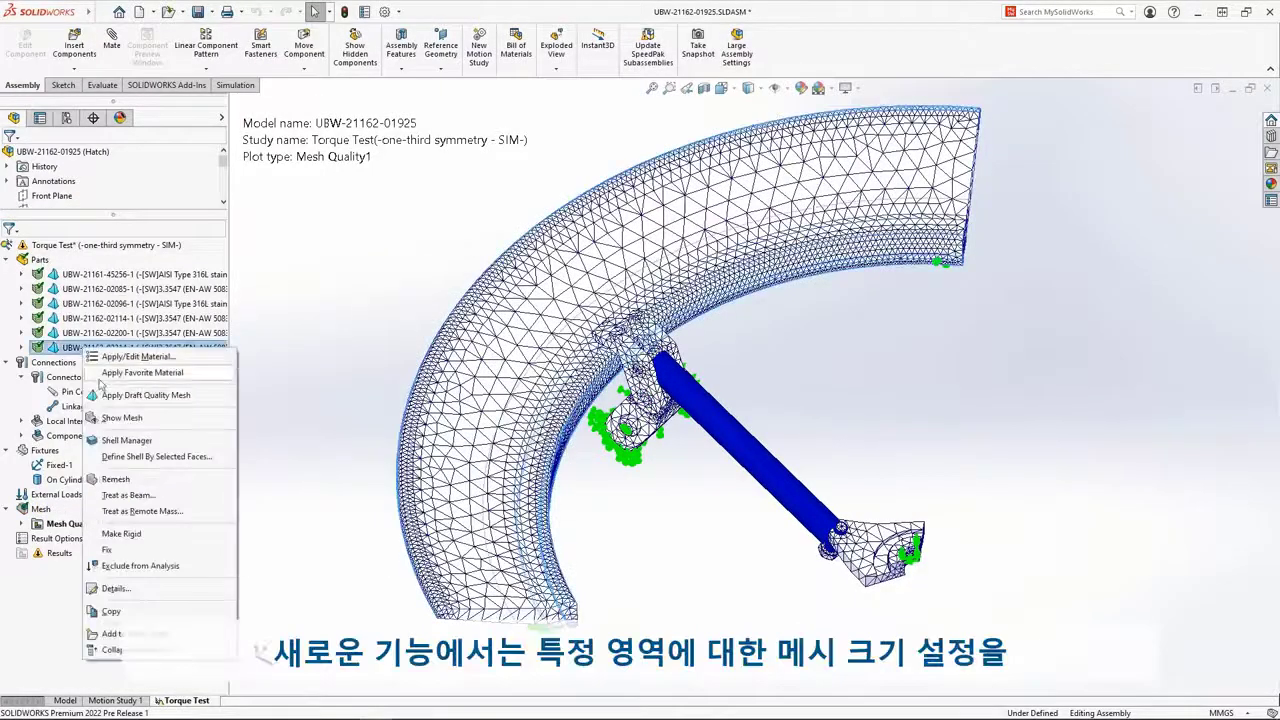
pyautogui.click(141, 483)
pyautogui.write('20')
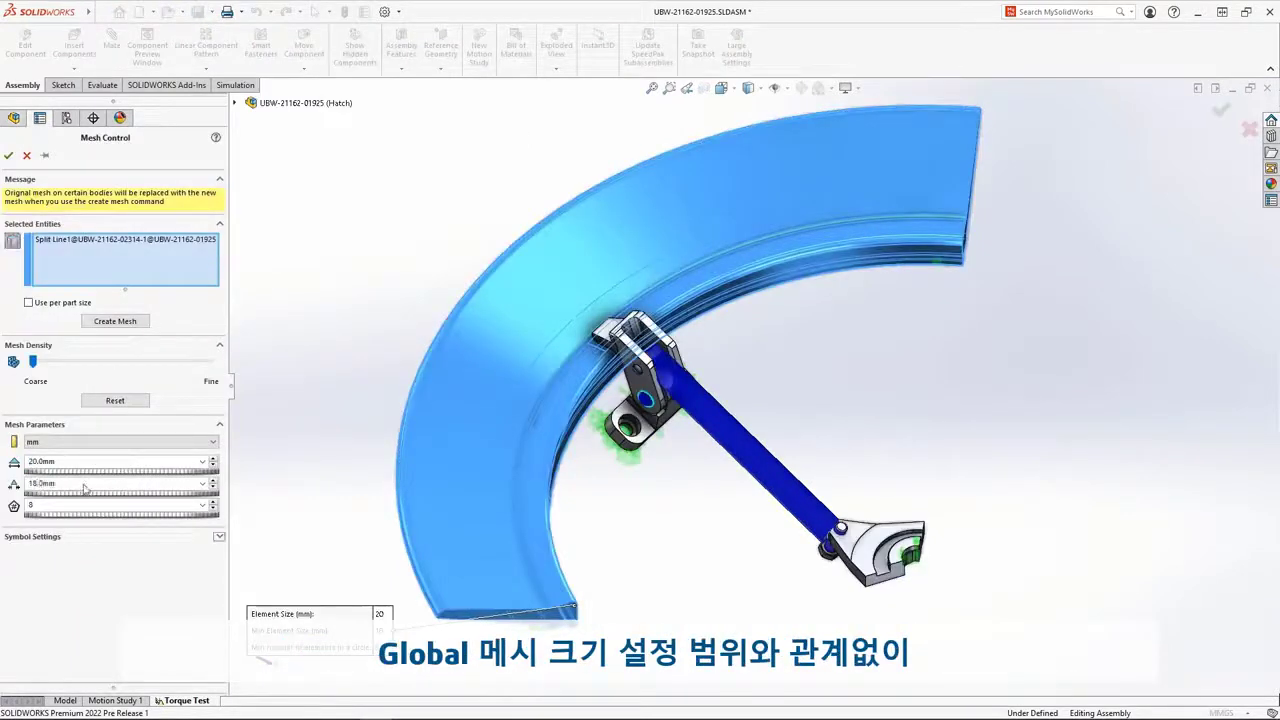
pyautogui.click(8, 155)
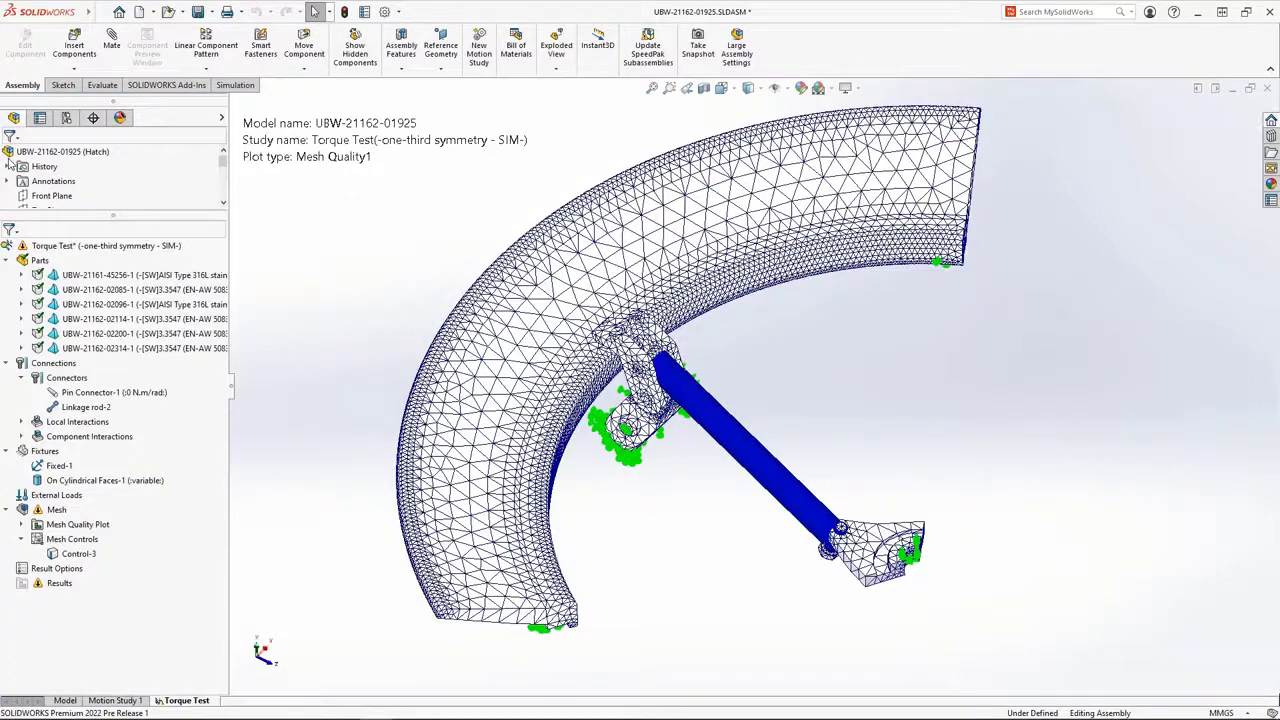
# Apply a 1.5 mm mesh control to the contacting faces of the clamp hook and the hatch retaining ring.
pyautogui.rightClick(57, 510)
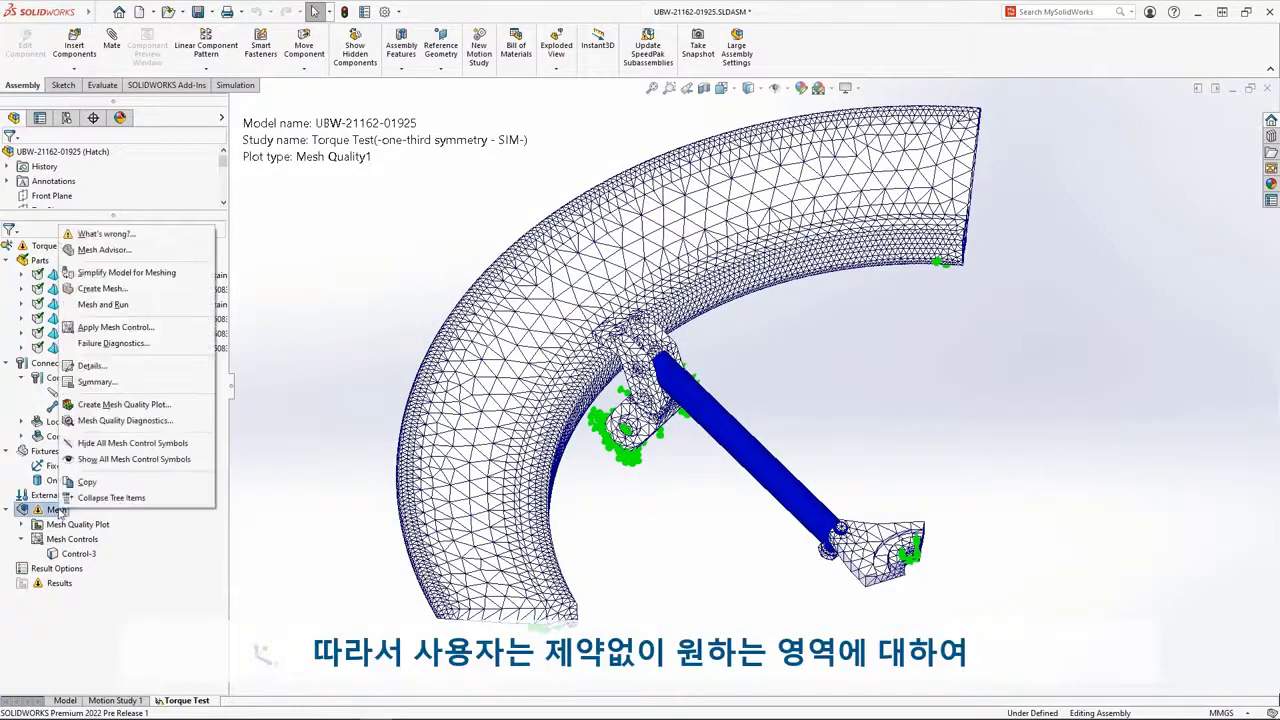
pyautogui.click(150, 327)
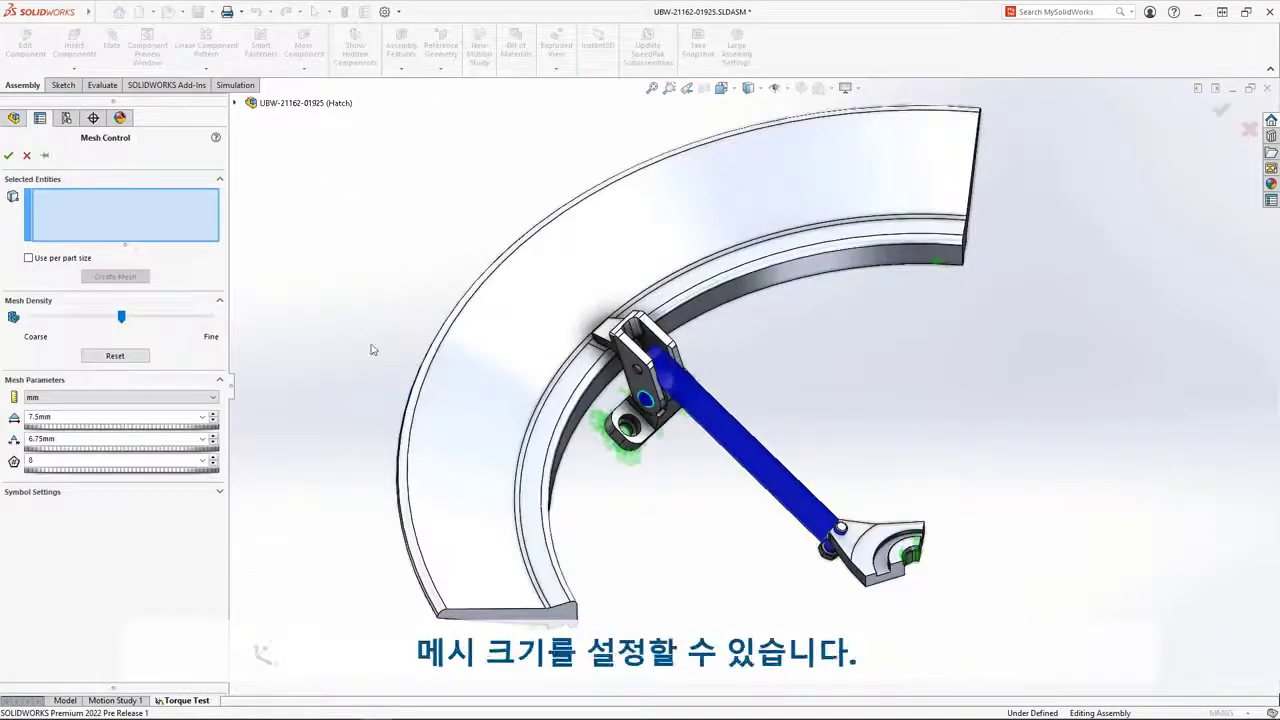
pyautogui.click(590, 336)
pyautogui.click(600, 344)
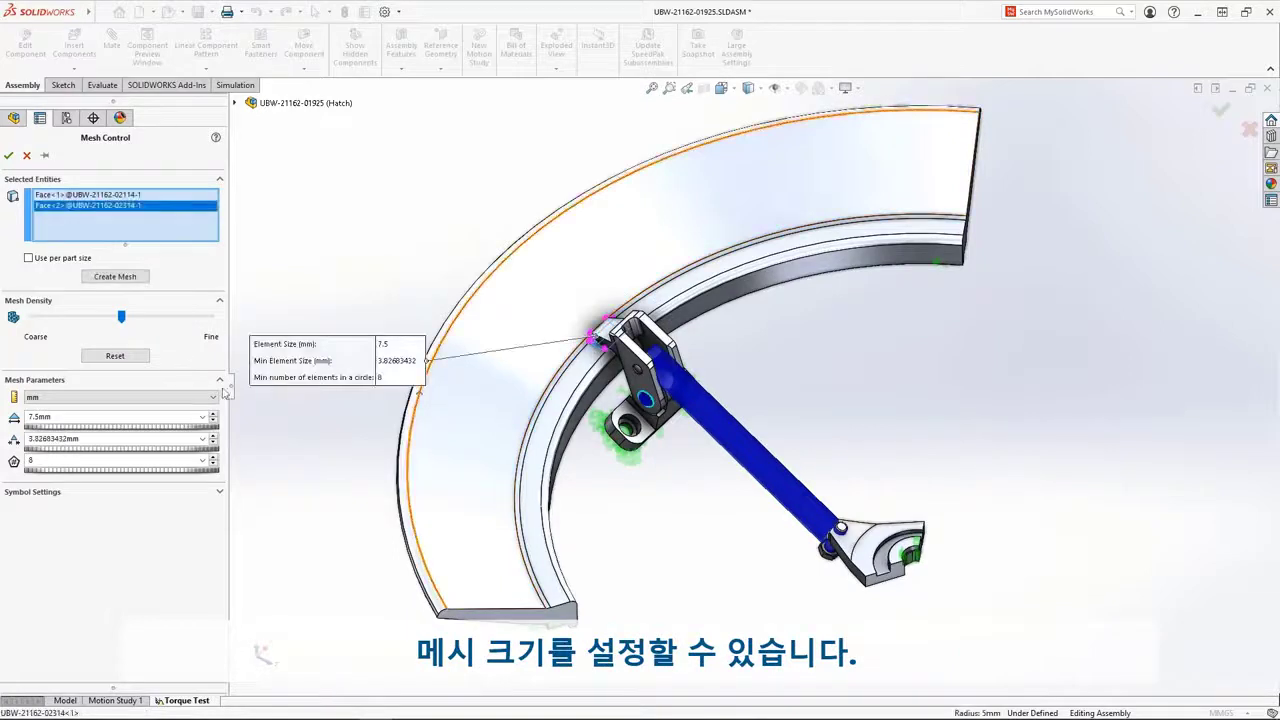
pyautogui.doubleClick(60, 415)
pyautogui.write('1')
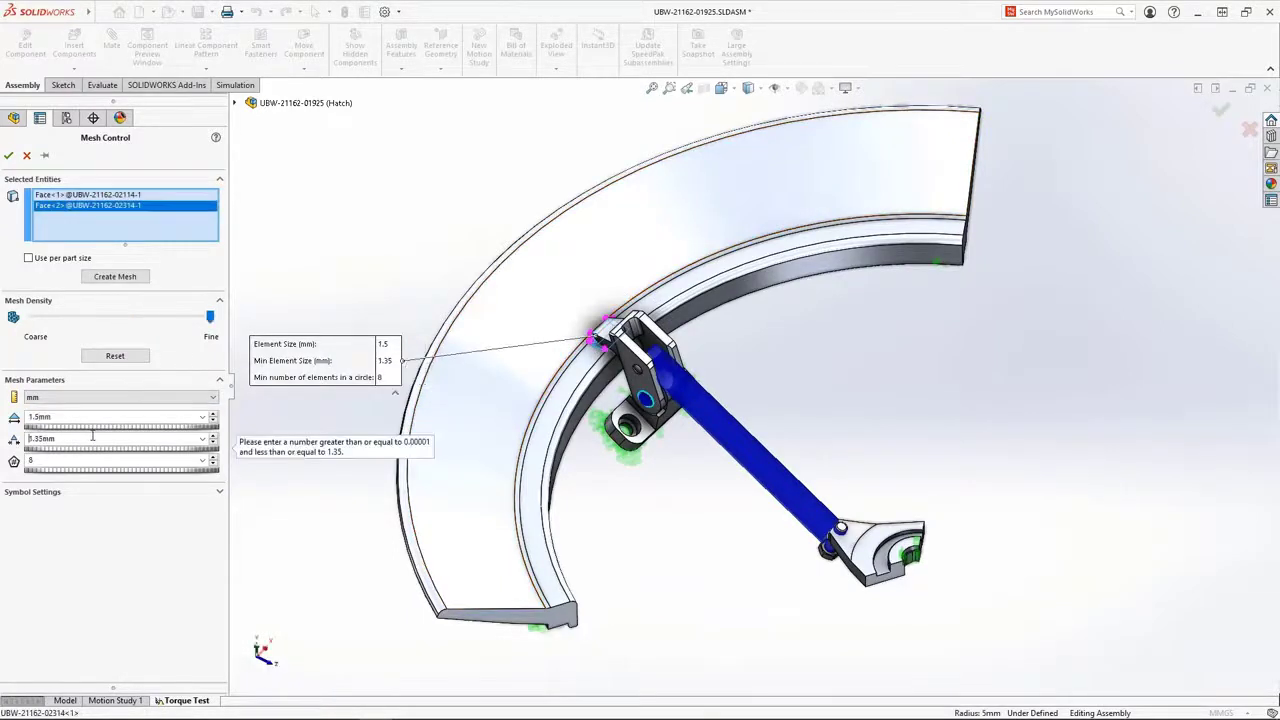
pyautogui.click(8, 155)
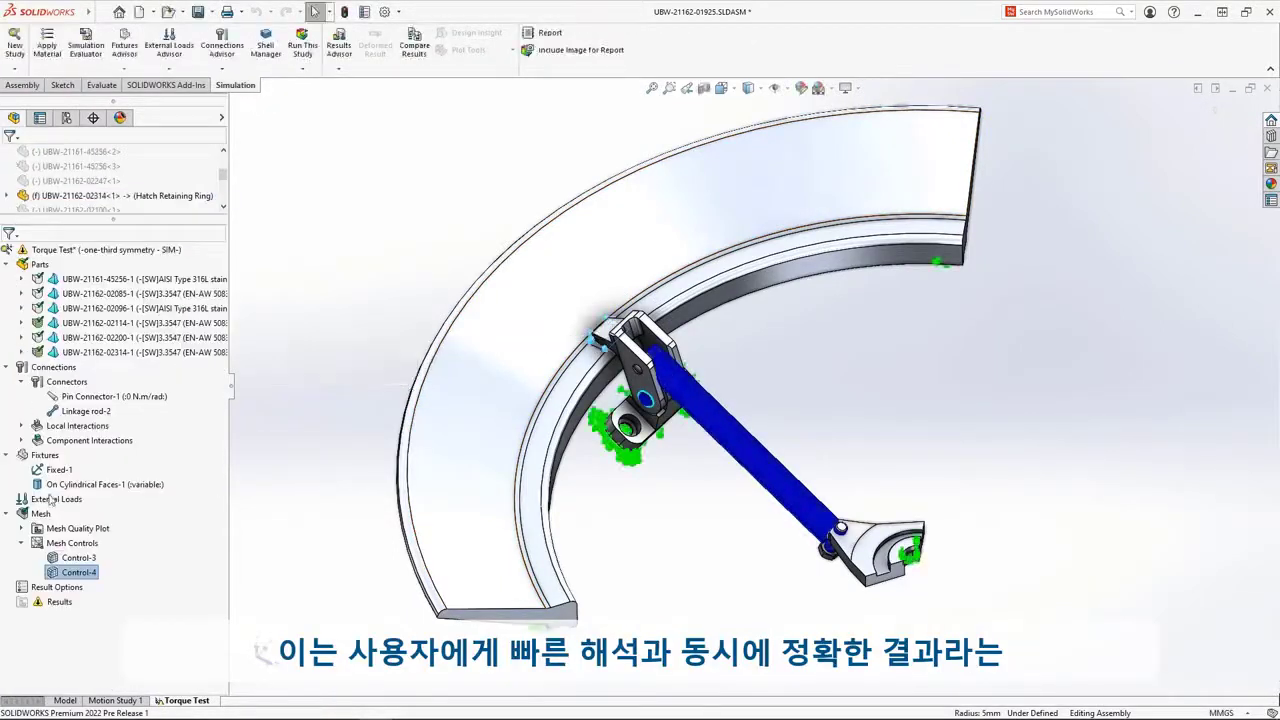
# Regenerate the study mesh with the existing blended curvature-based parameters and the local mesh controls.
pyautogui.rightClick(42, 513)
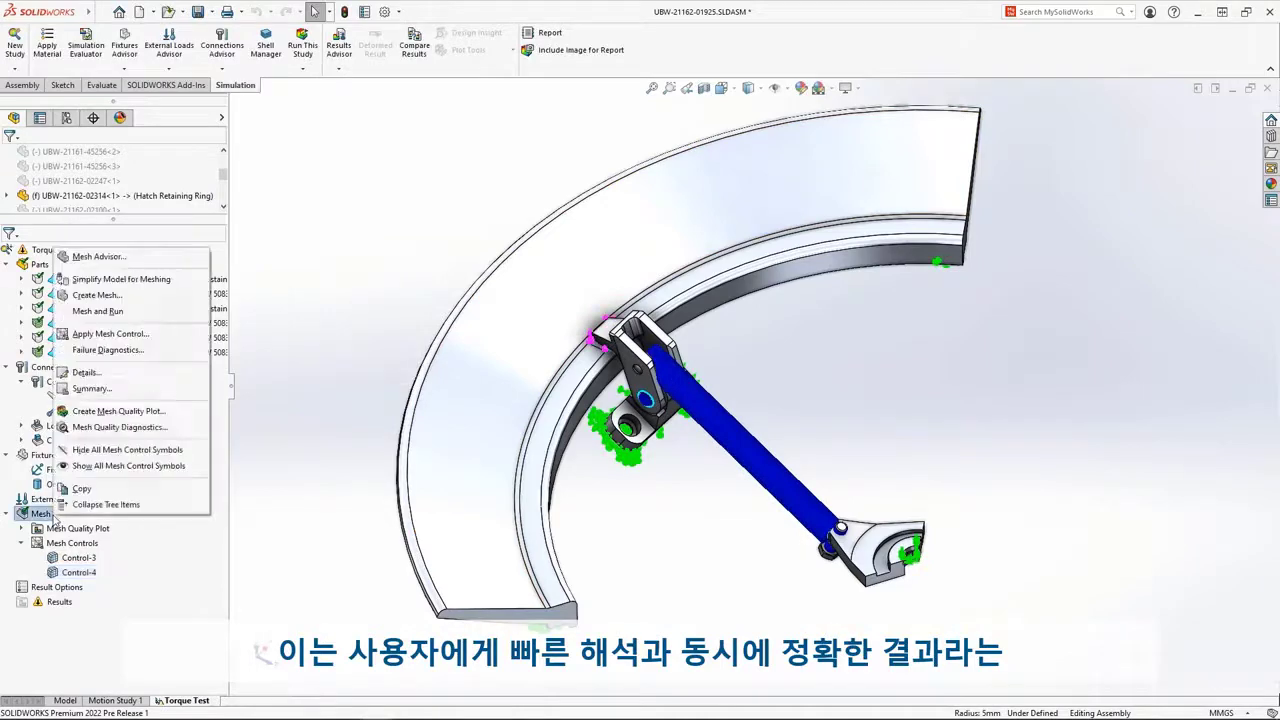
pyautogui.click(118, 296)
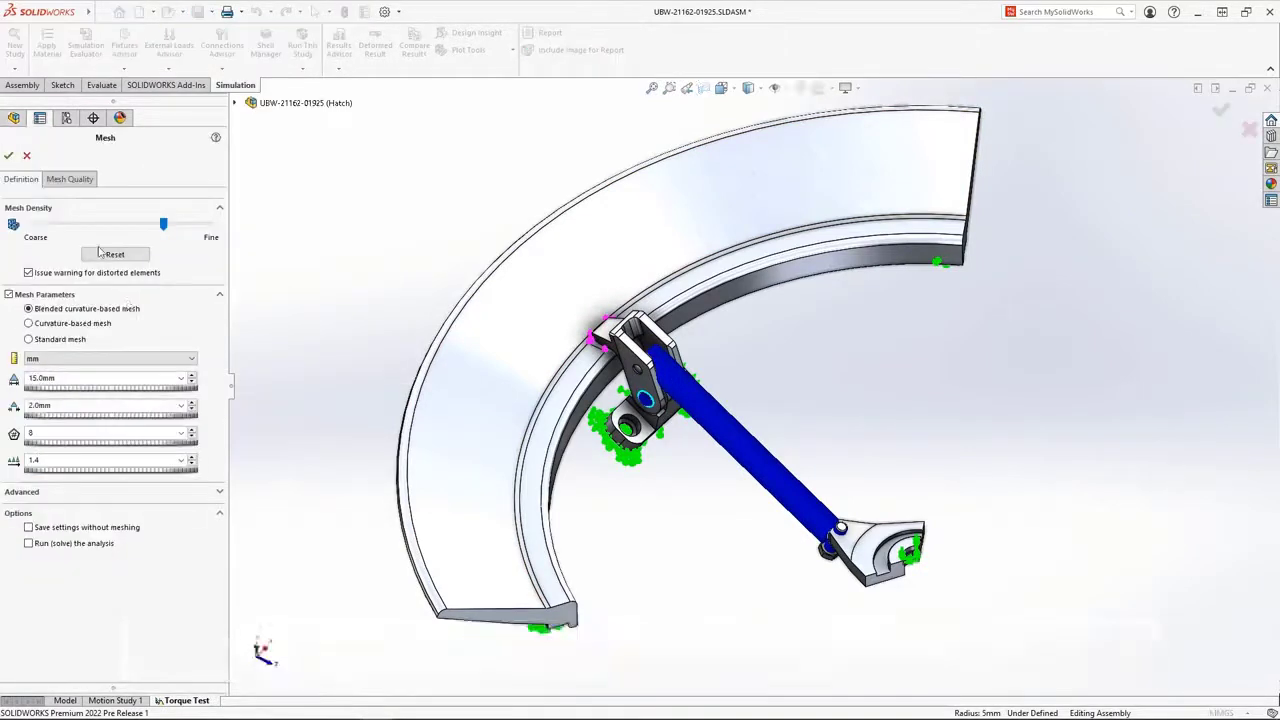
pyautogui.click(8, 155)
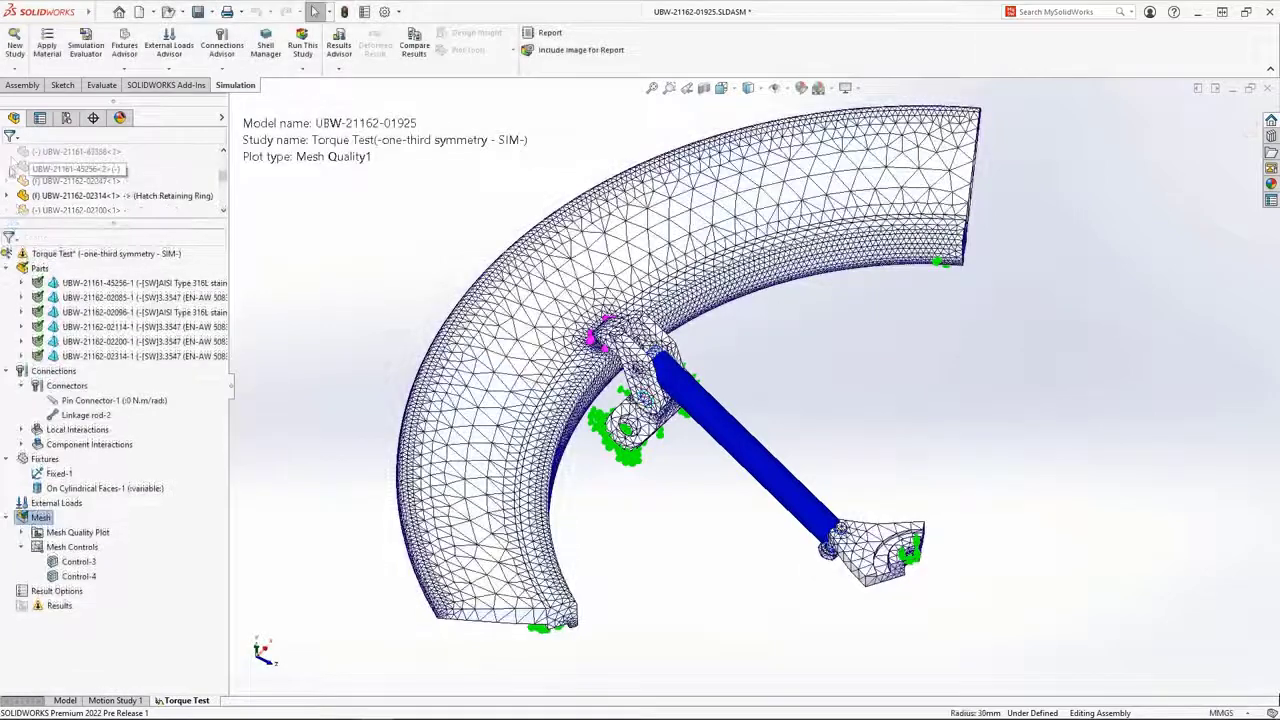
# Apply a 5.5 N·m torque in the reversed direction to the lever disc's curved groove face, using that face as the axis reference.
pyautogui.rightClick(94, 507)
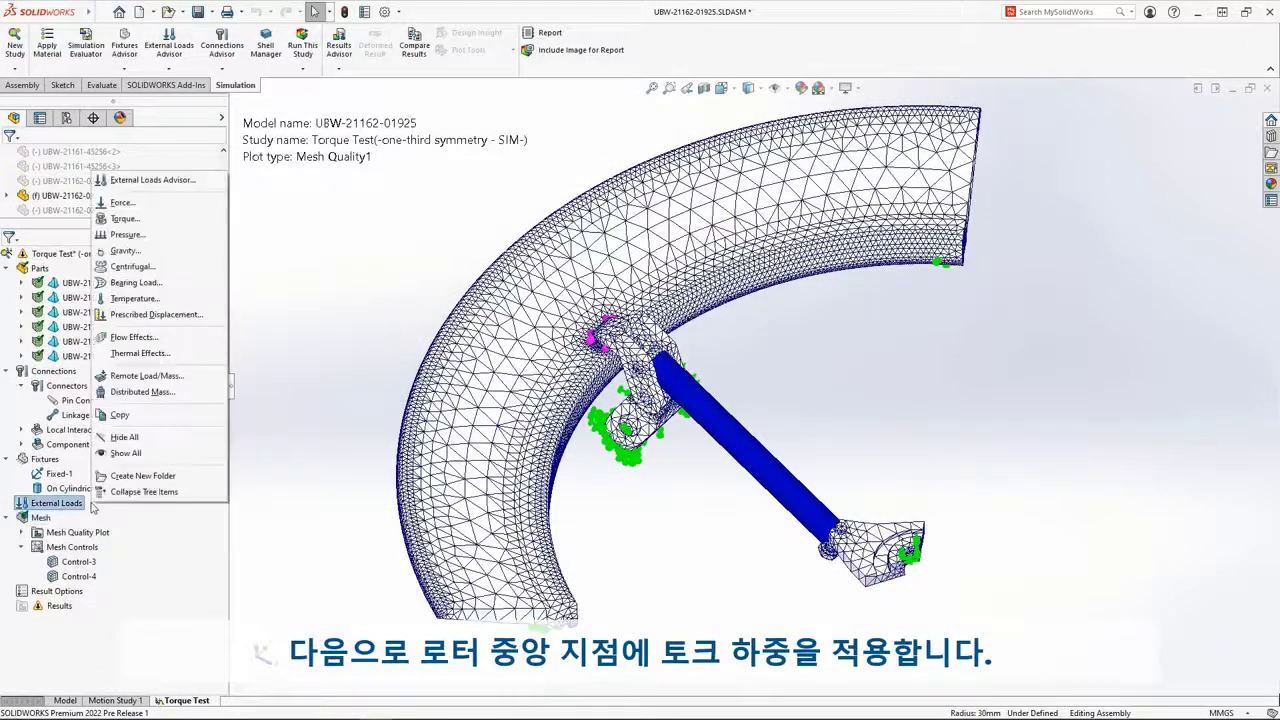
pyautogui.click(124, 218)
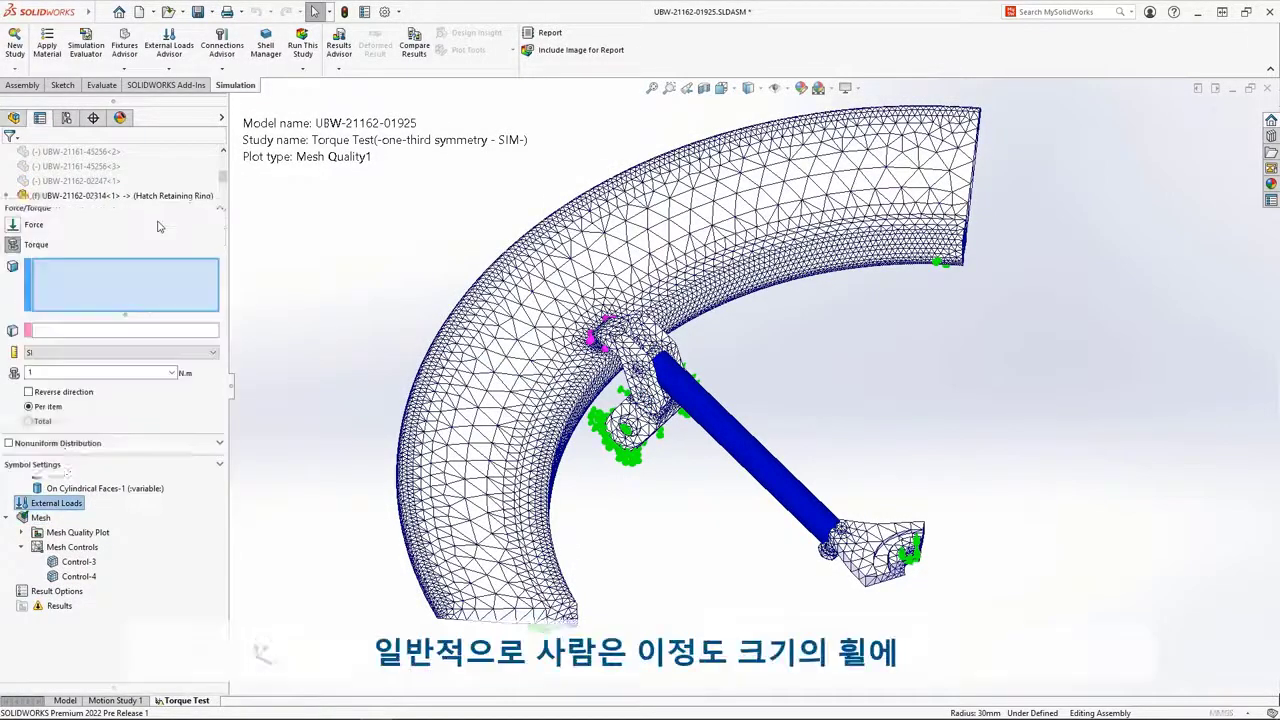
pyautogui.moveTo(774, 548); pyautogui.dragTo(768, 455, button='right')
pyautogui.moveTo(768, 455); pyautogui.dragTo(977, 616)
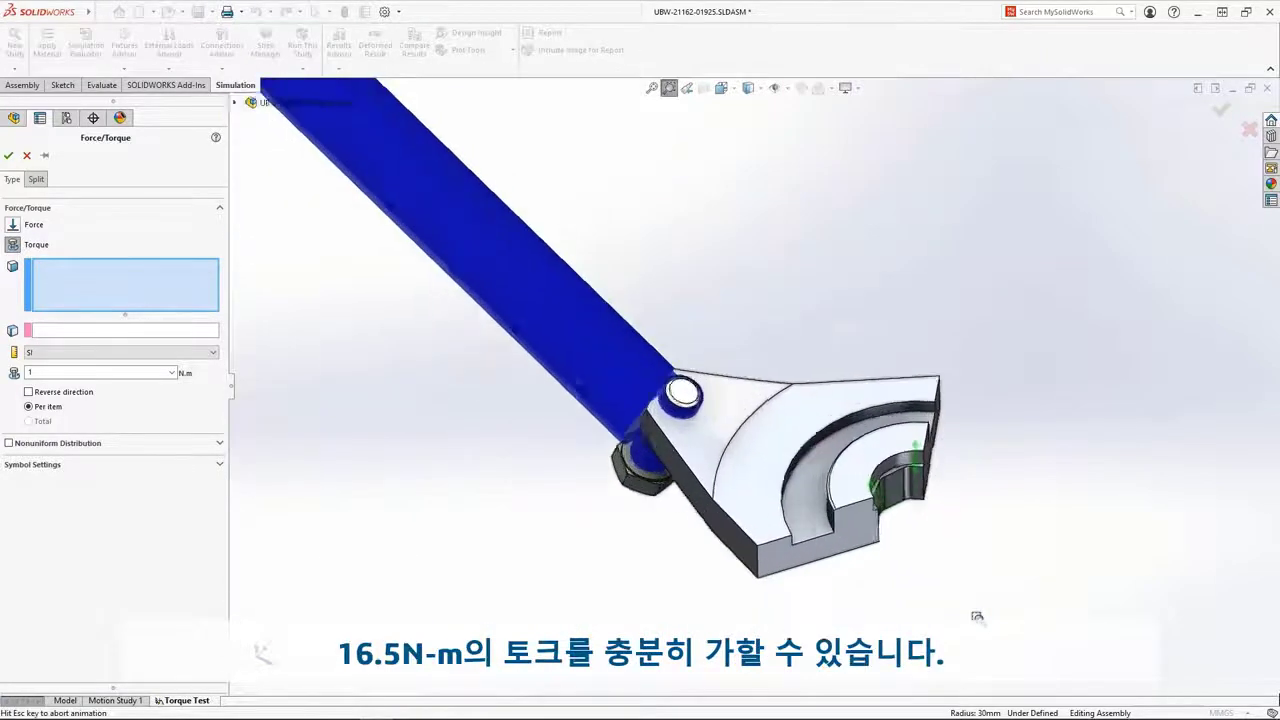
pyautogui.click(774, 430)
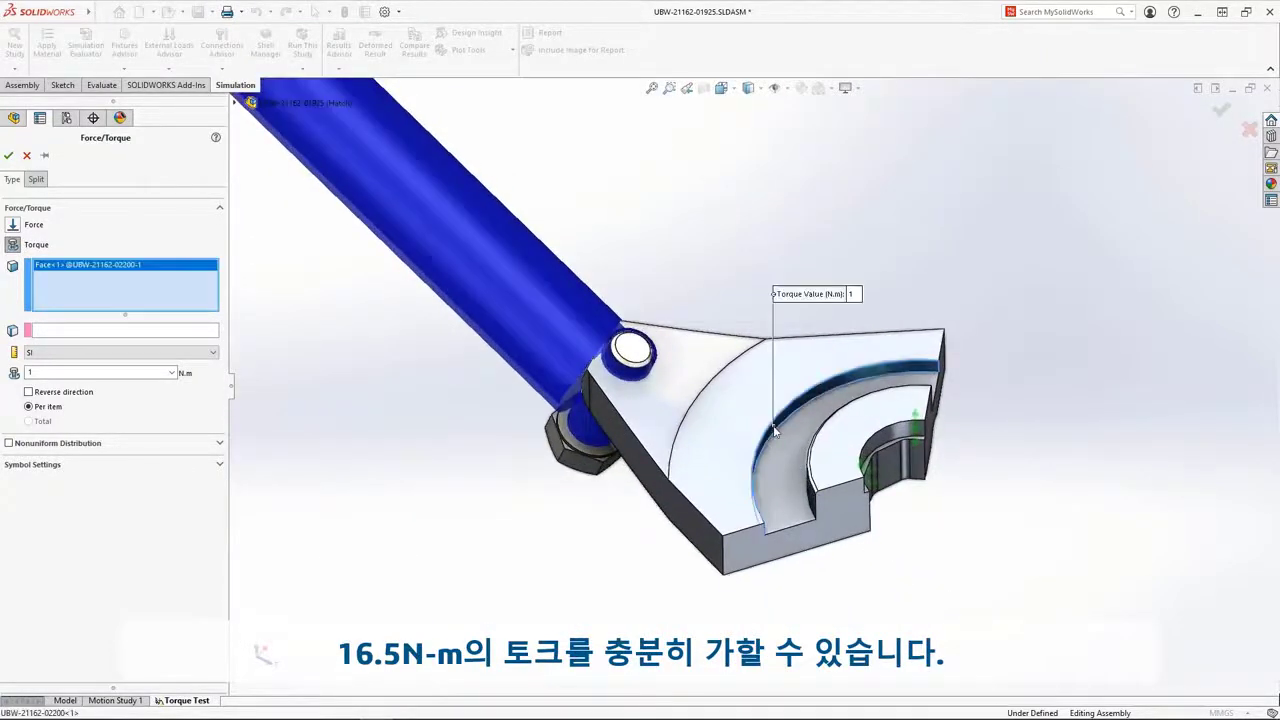
pyautogui.click(774, 430)
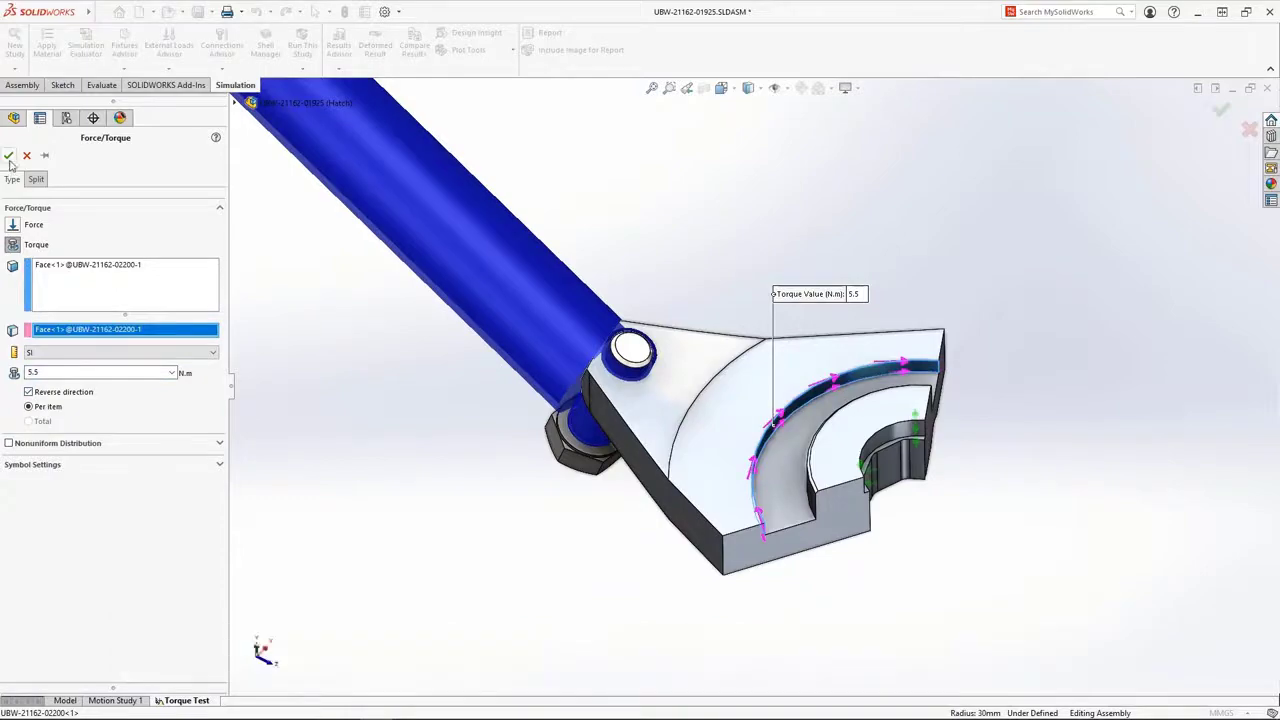
pyautogui.click(9, 156)
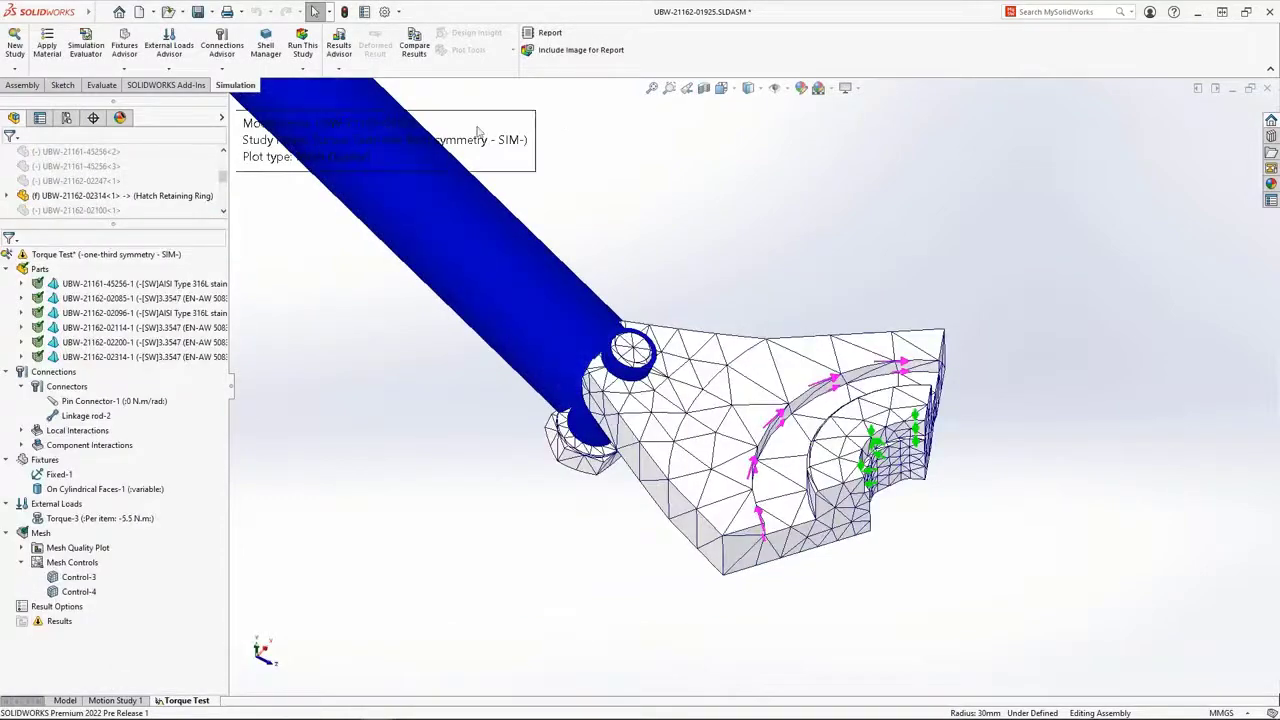
# Restore the previous full view and run the Torque Test study.
pyautogui.click(686, 91)
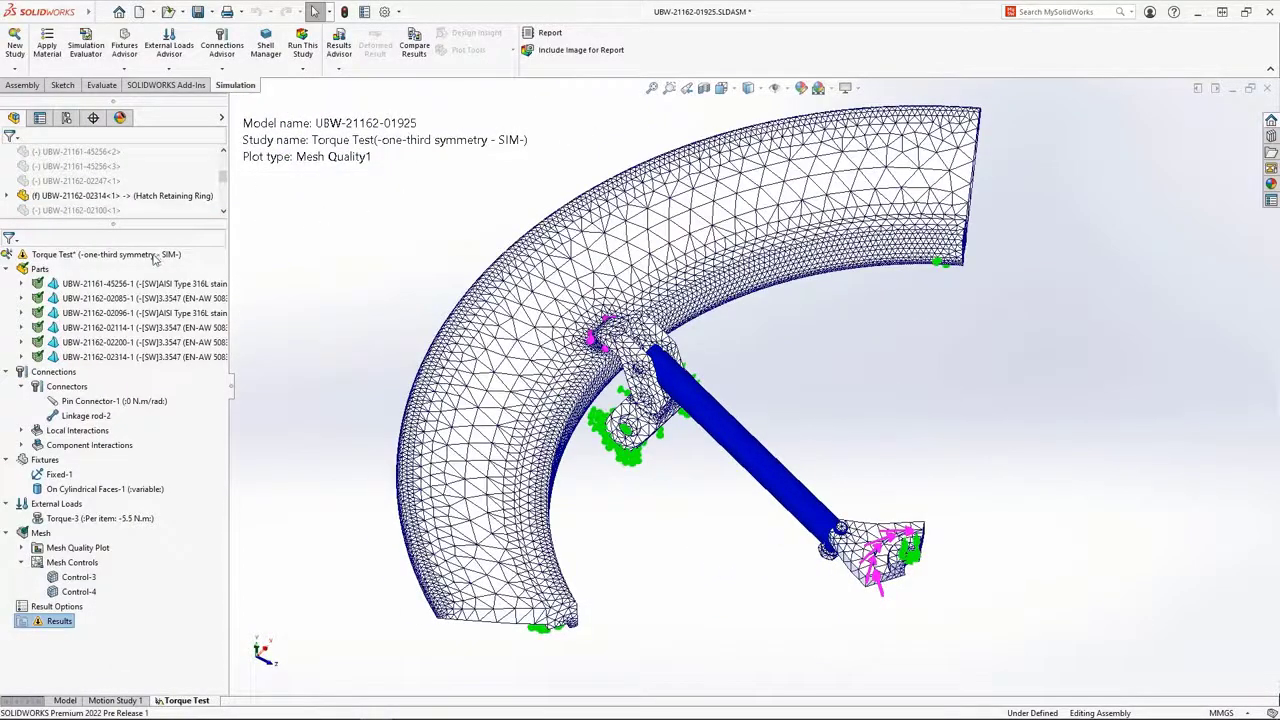
pyautogui.rightClick(155, 256)
pyautogui.click(180, 287)
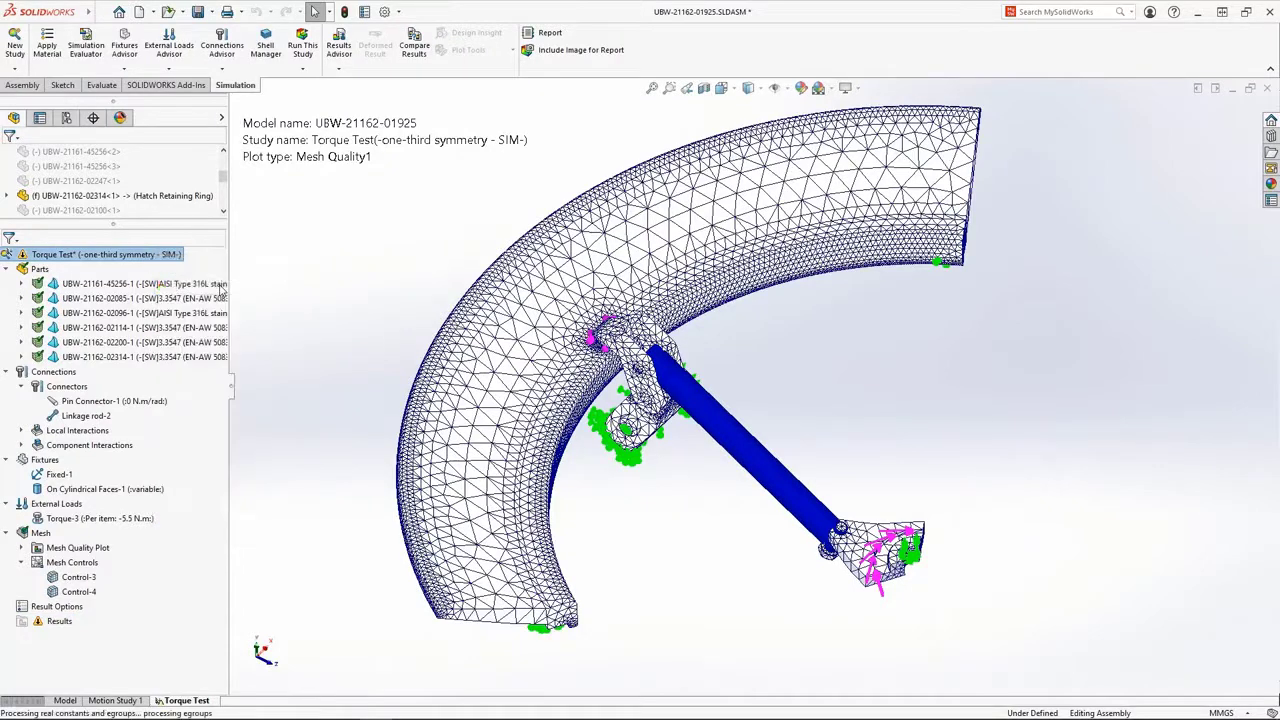
# List the connector forces for all connectors and examine the linkage rod's values.
pyautogui.rightClick(45, 625)
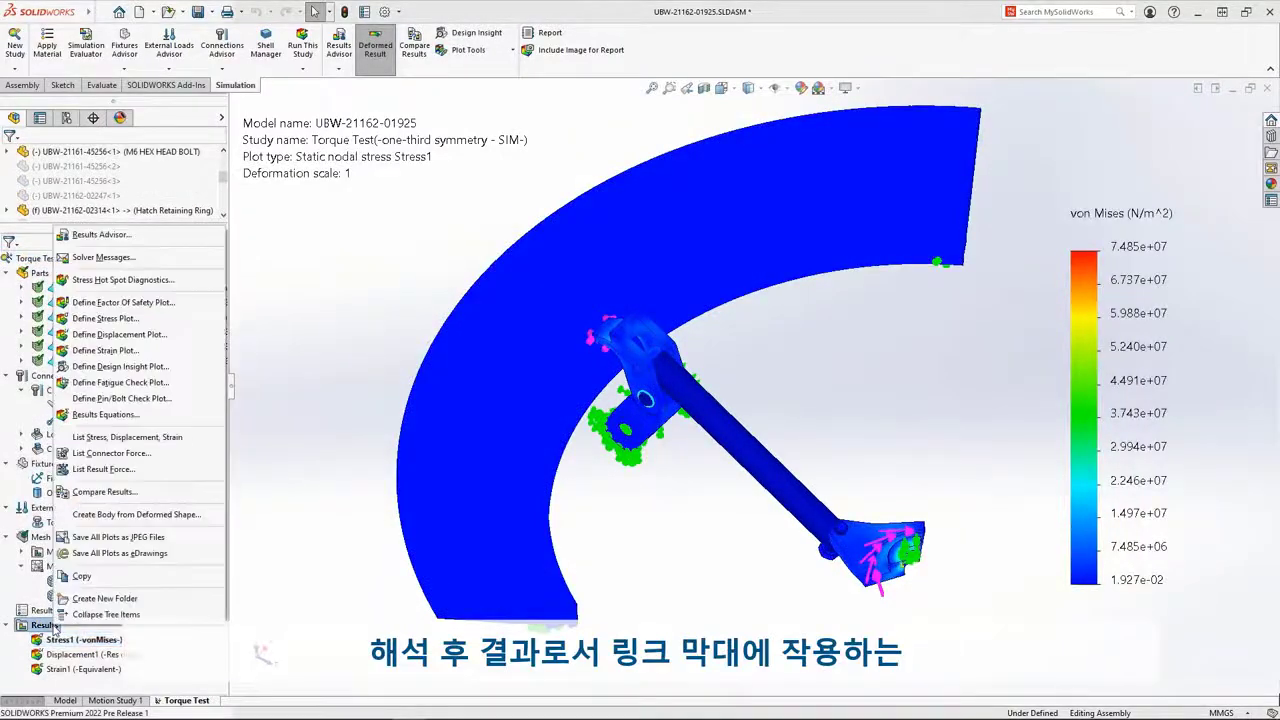
pyautogui.click(145, 453)
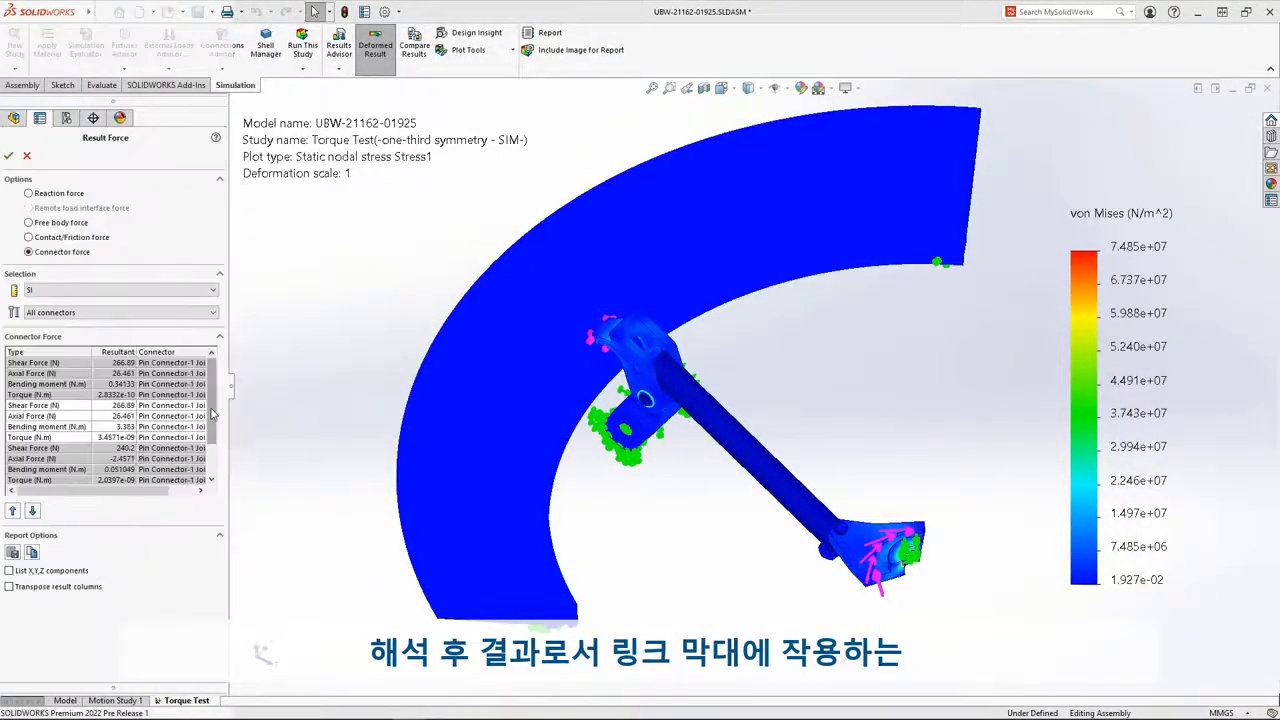
pyautogui.scroll(-2, 209, 453)
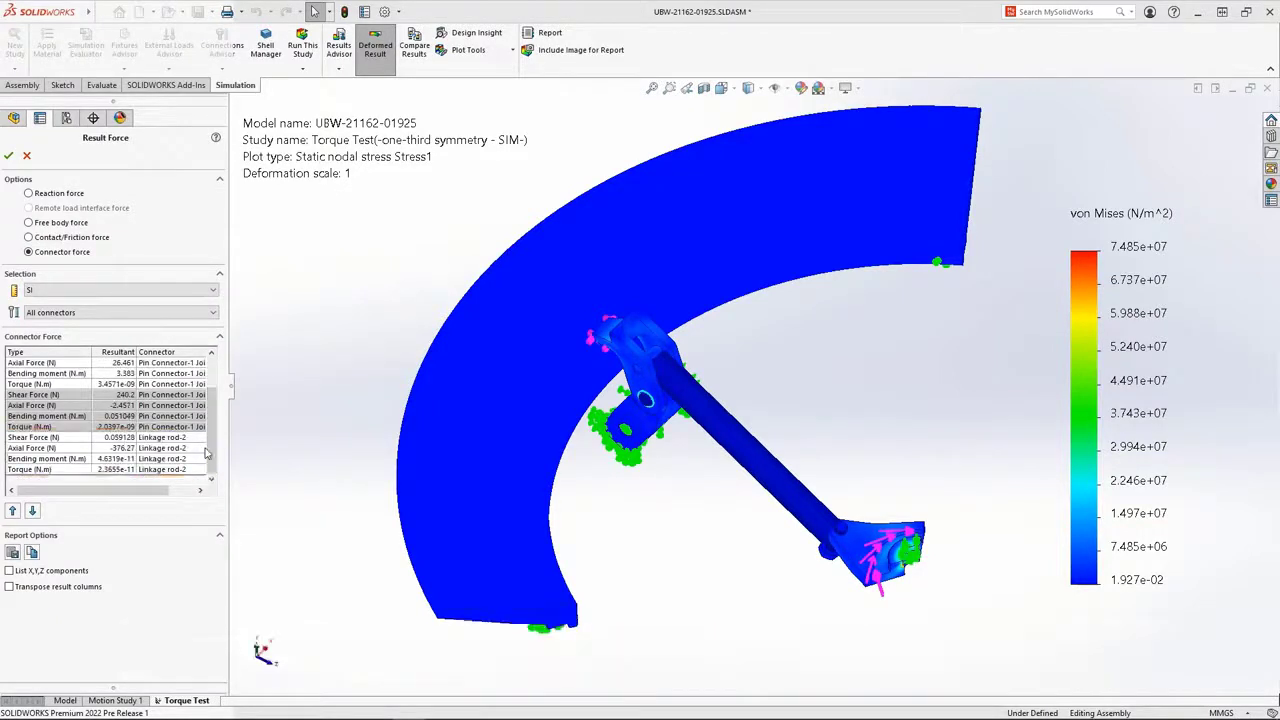
pyautogui.click(8, 156)
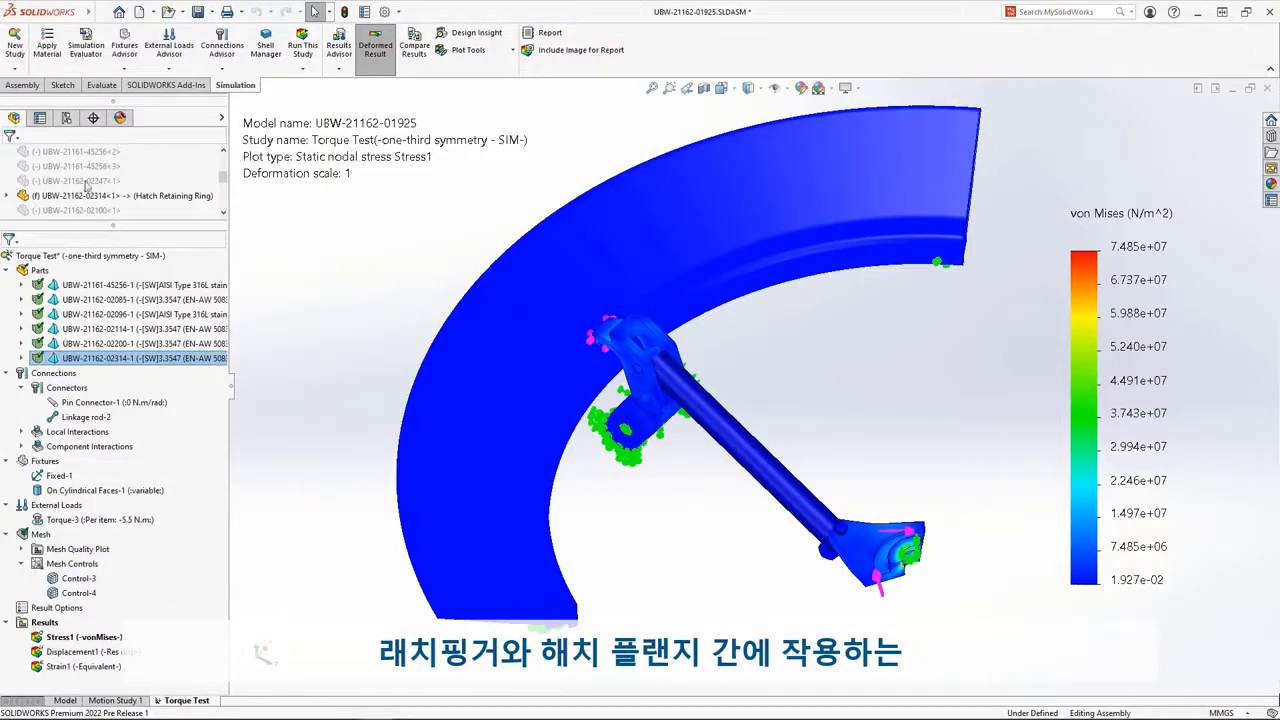
# List the contact/friction force on the hatch retaining ring face beneath the clamp hook's tip.
pyautogui.moveTo(370, 282); pyautogui.dragTo(368, 226, button='right')
pyautogui.moveTo(451, 258); pyautogui.dragTo(736, 392)
pyautogui.moveTo(872, 391); pyautogui.dragTo(886, 367, button='middle')
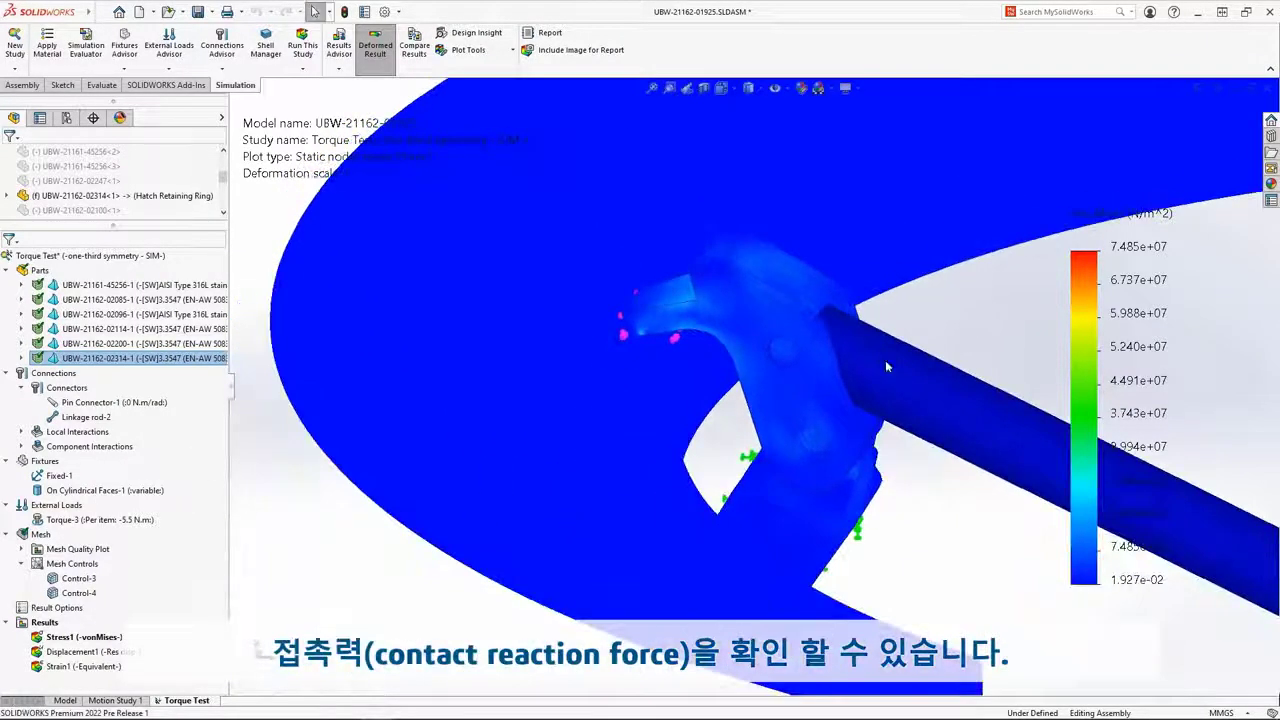
pyautogui.rightClick(44, 624)
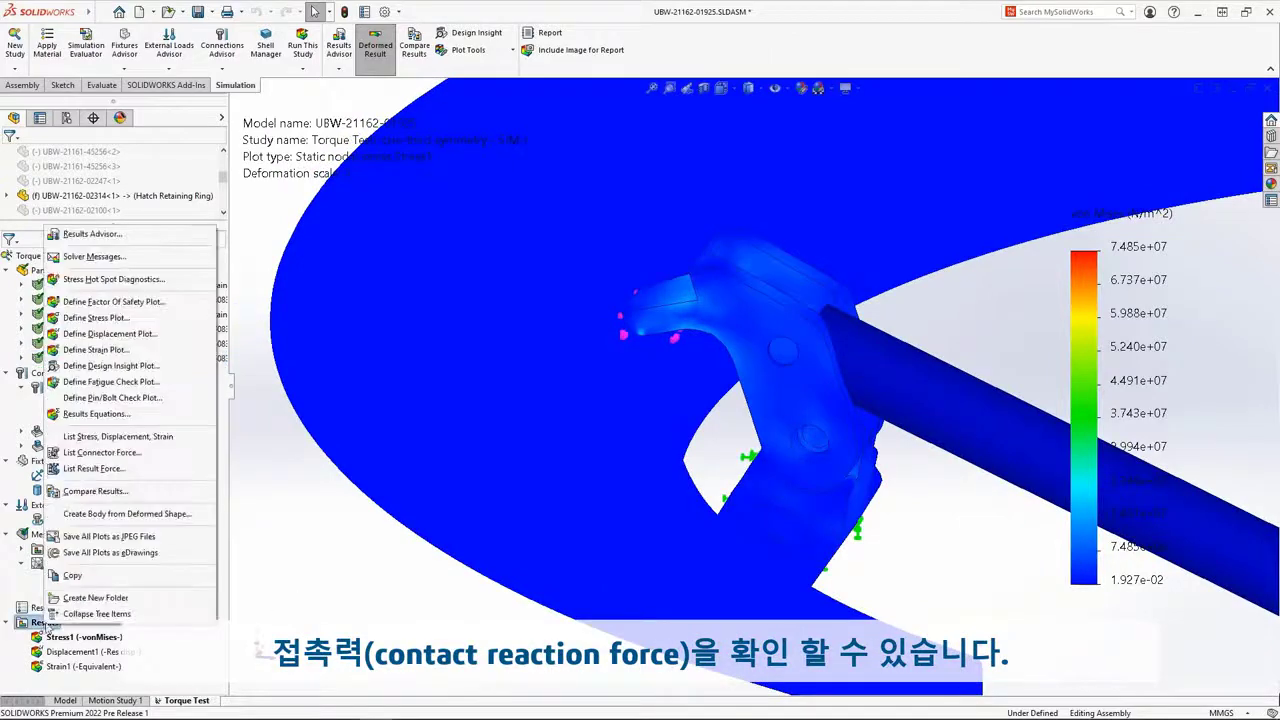
pyautogui.click(90, 476)
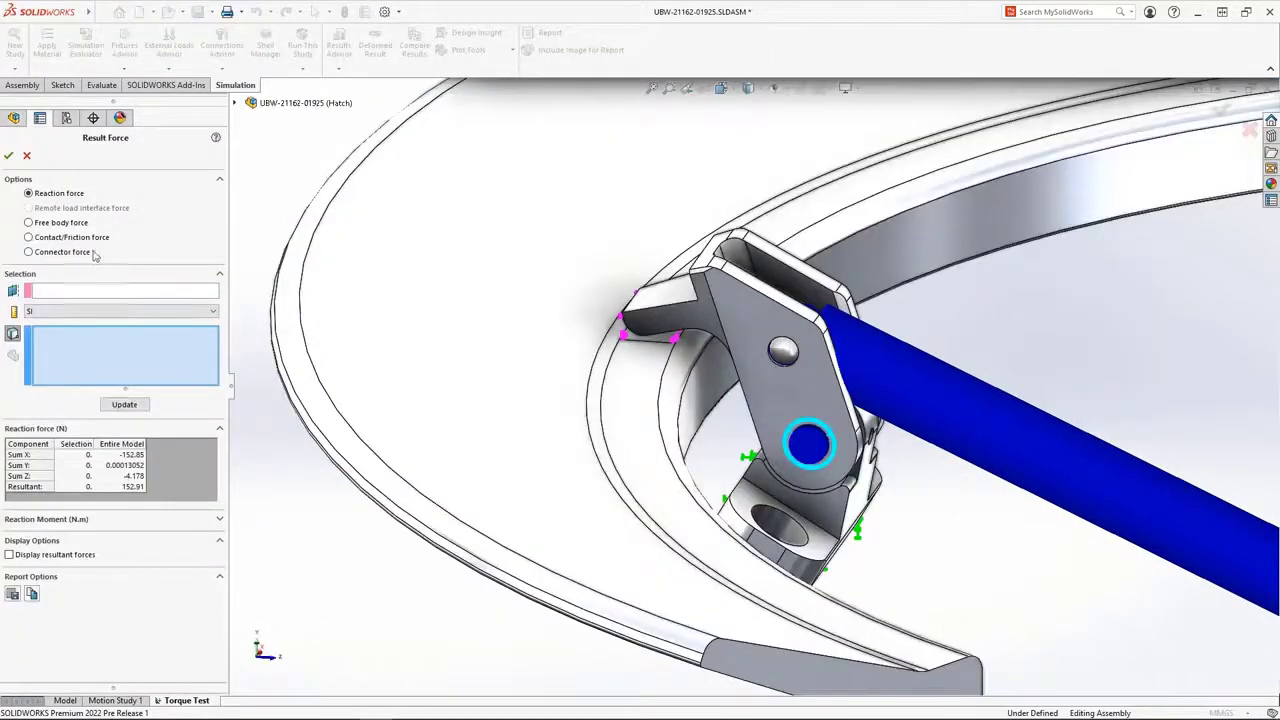
pyautogui.click(95, 239)
pyautogui.click(663, 342)
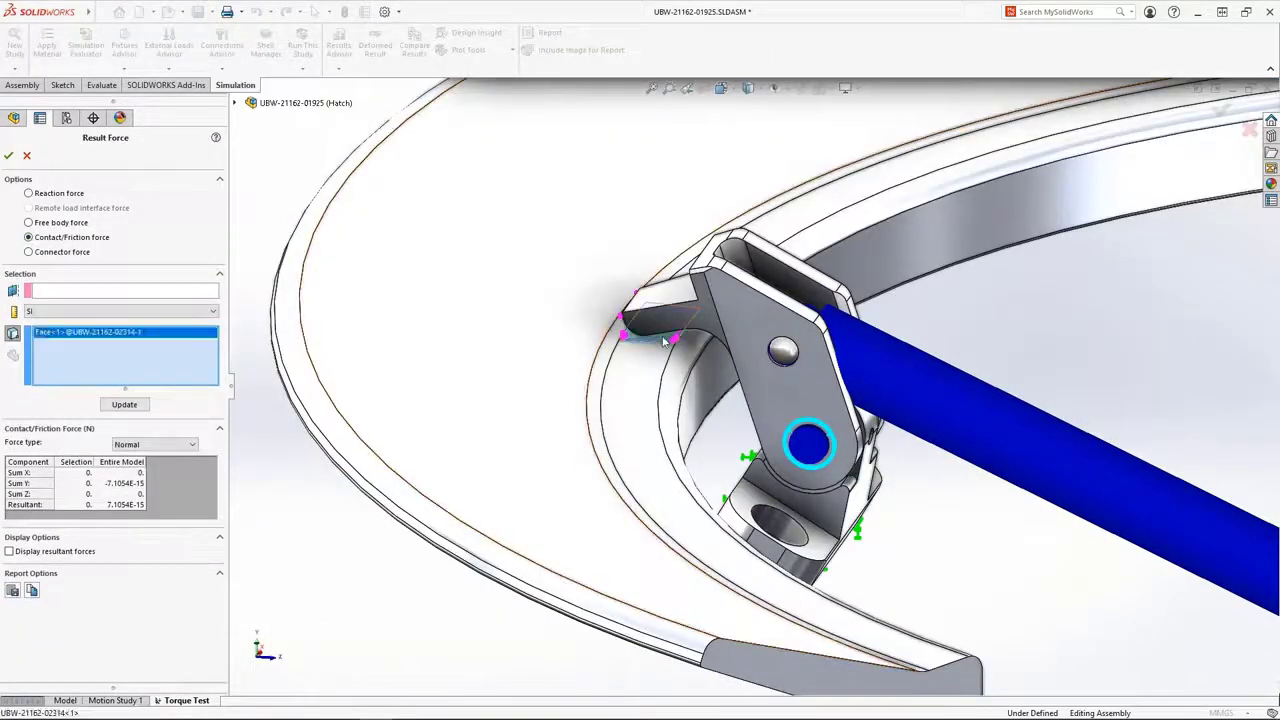
pyautogui.click(128, 405)
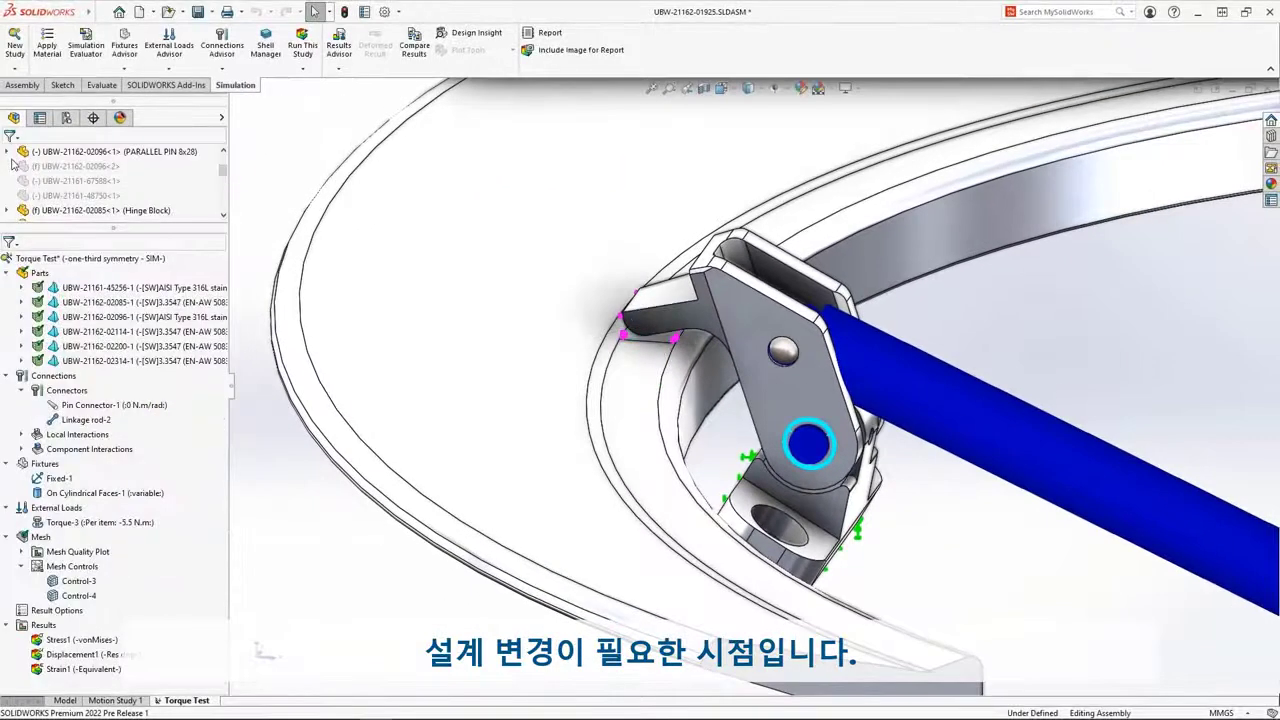
# Switch the clamp hook component to its 35mm configuration and rerun the Torque Test study.
pyautogui.rightClick(757, 322)
pyautogui.click(899, 179)
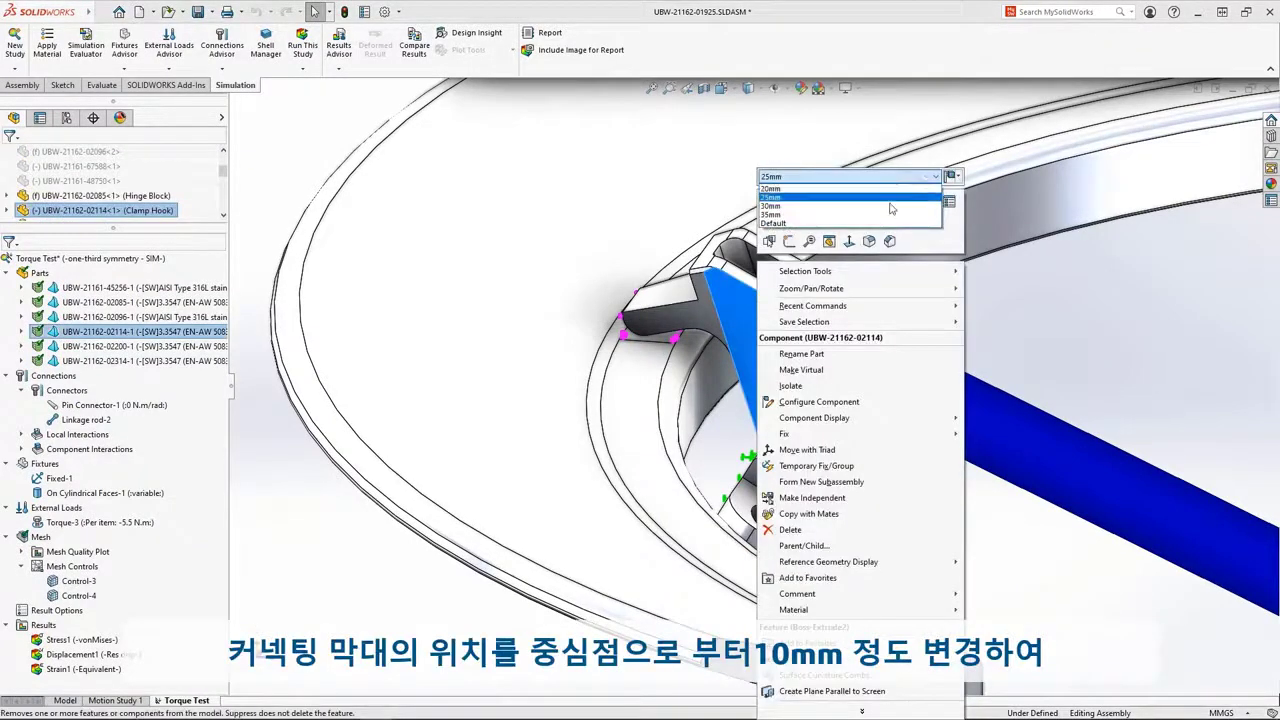
pyautogui.click(893, 214)
pyautogui.click(971, 177)
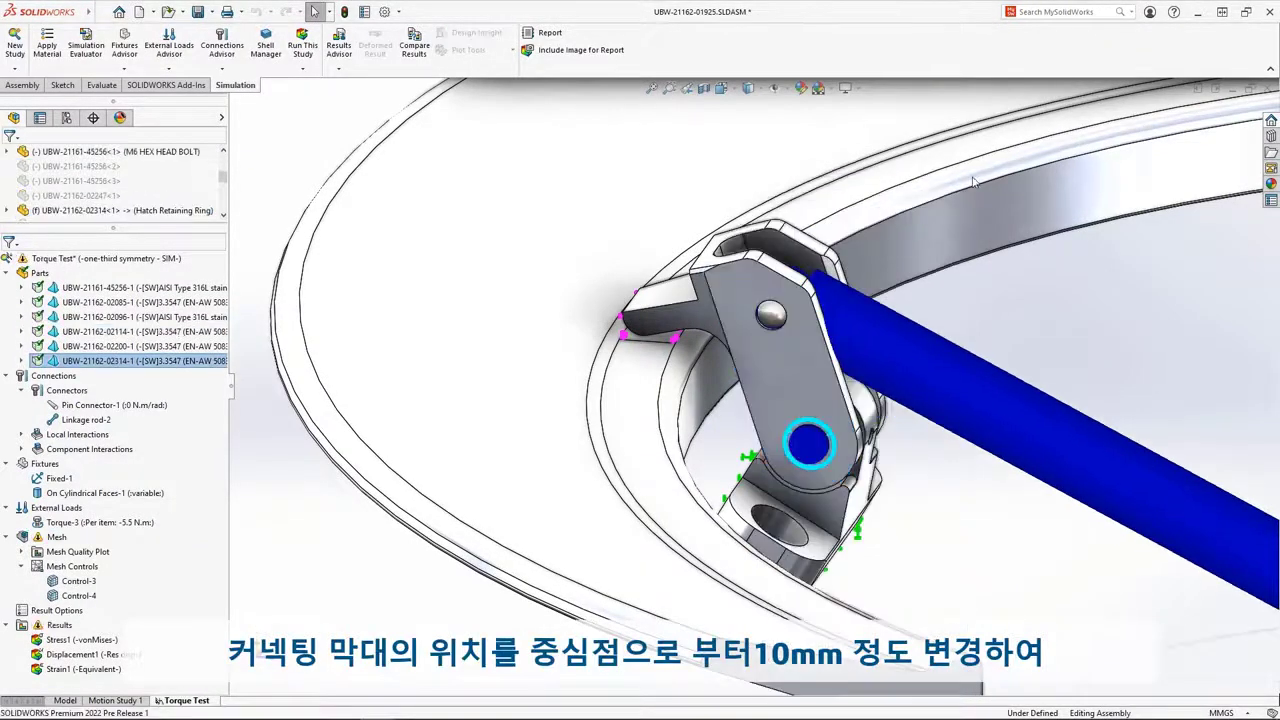
pyautogui.rightClick(129, 262)
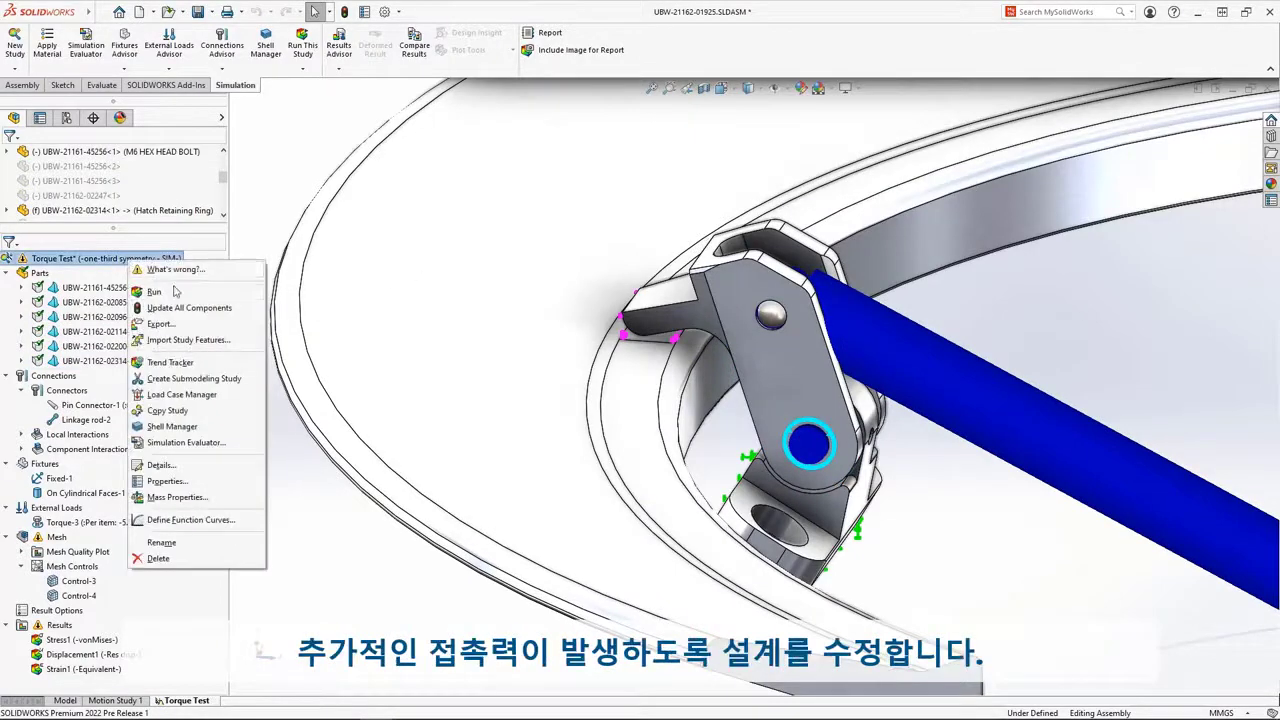
pyautogui.click(174, 291)
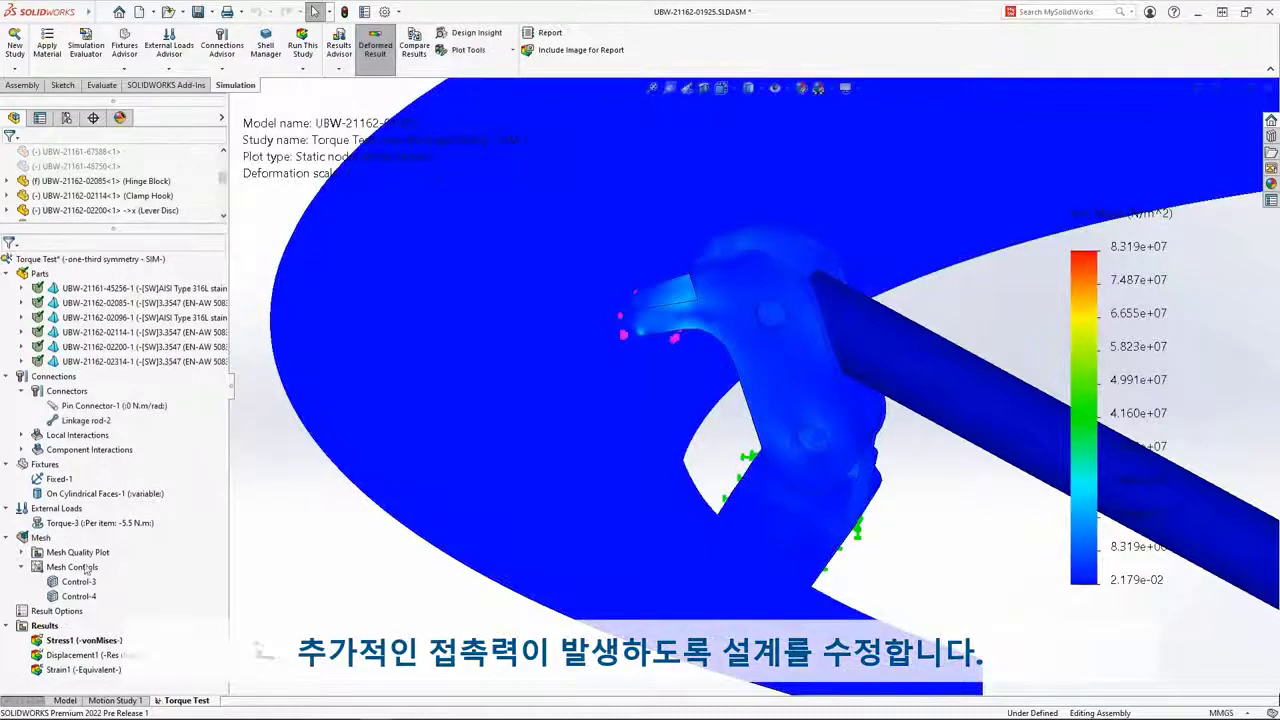
# List the contact/friction force for the modified design on the same retaining ring face under the hook tip.
pyautogui.rightClick(65, 626)
pyautogui.click(120, 470)
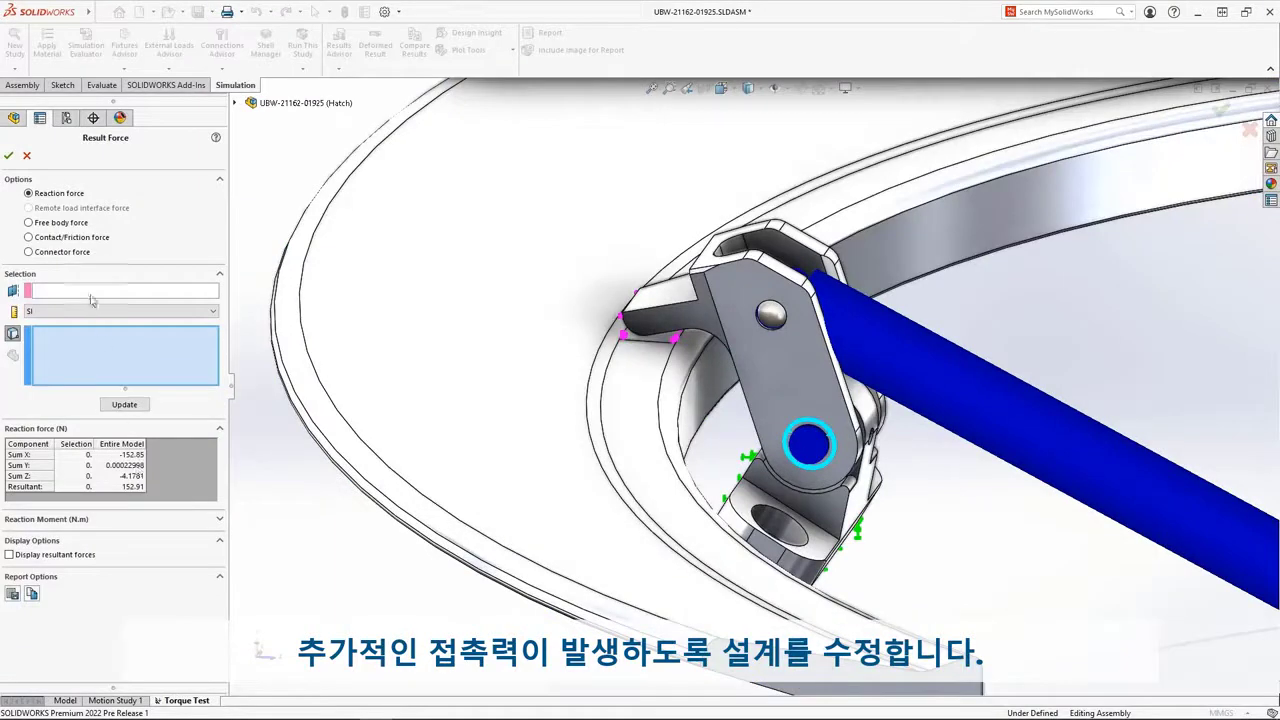
pyautogui.click(29, 237)
pyautogui.click(648, 332)
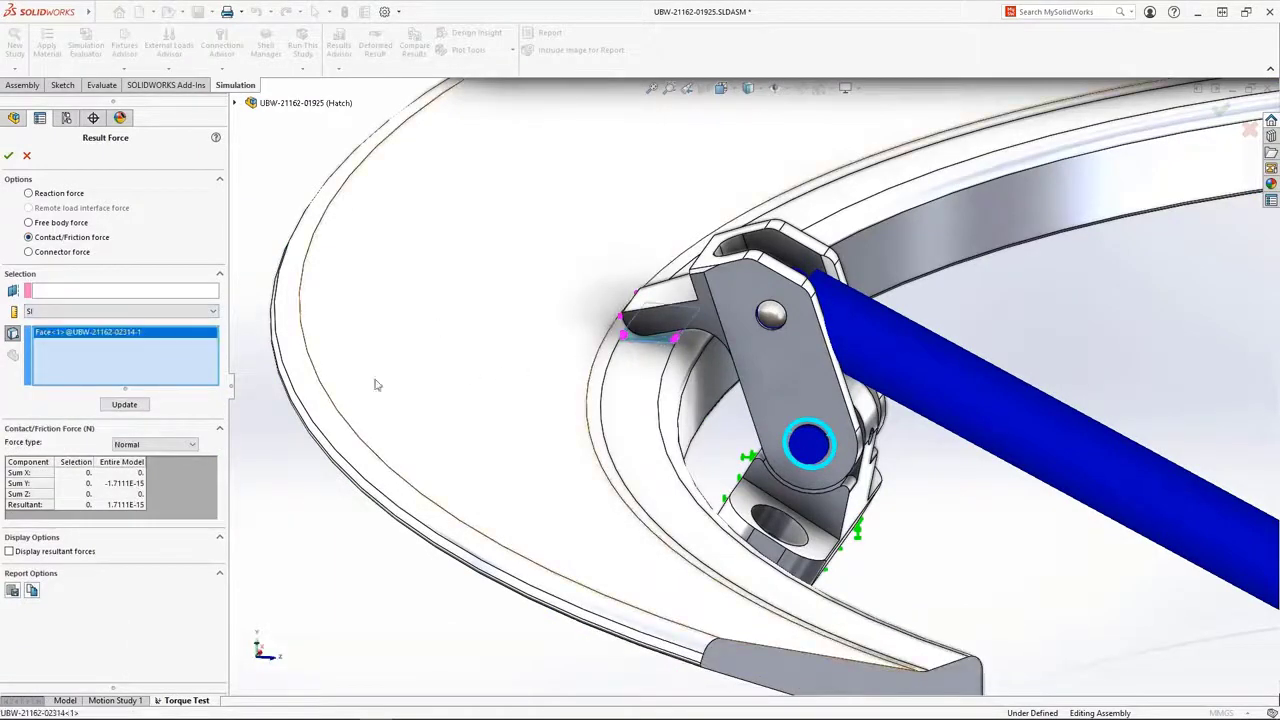
pyautogui.click(124, 404)
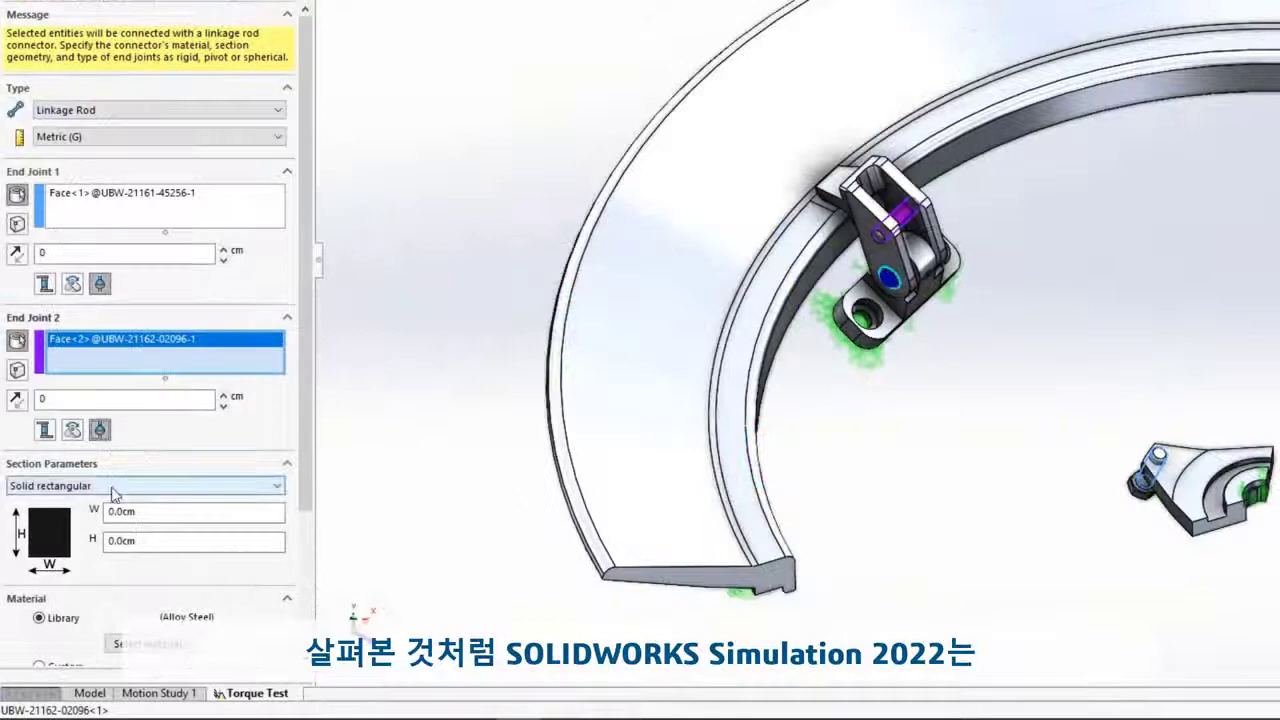
# Define the linkage rod connector's section as solid circular with a 1 cm outer radius.
pyautogui.click(115, 487)
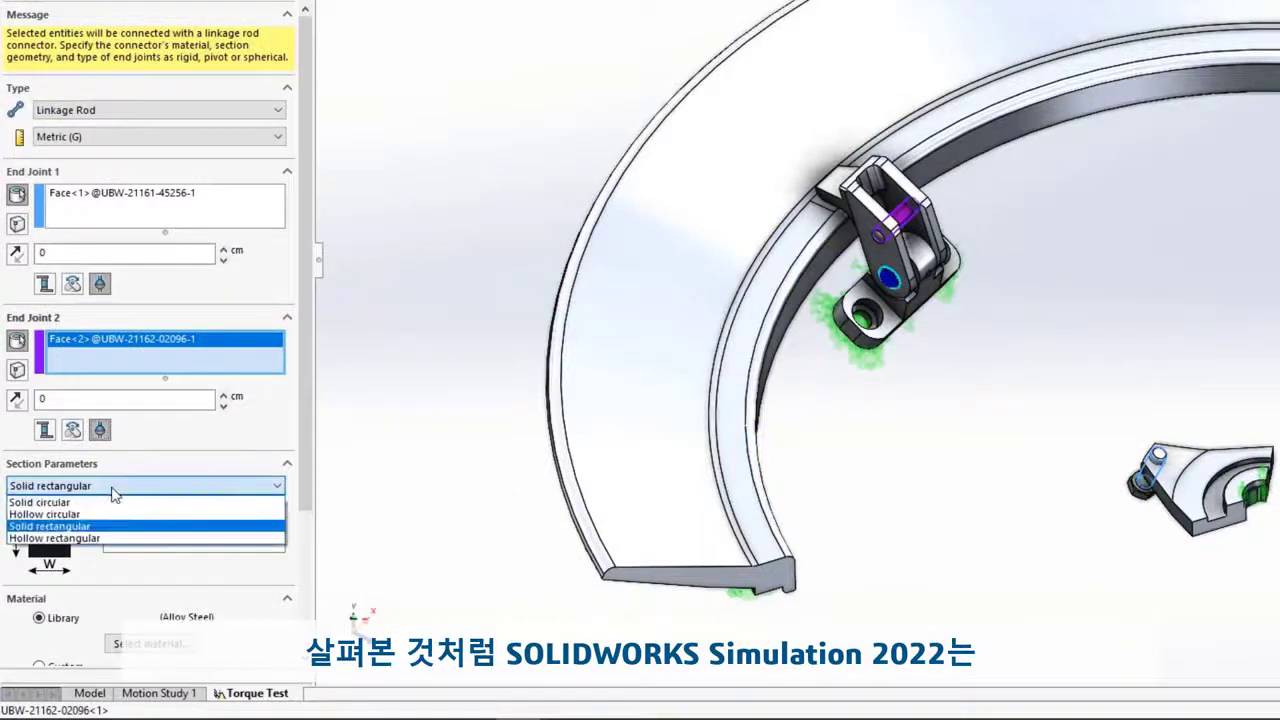
pyautogui.doubleClick(141, 511)
pyautogui.write('1')
pyautogui.press('Tab')
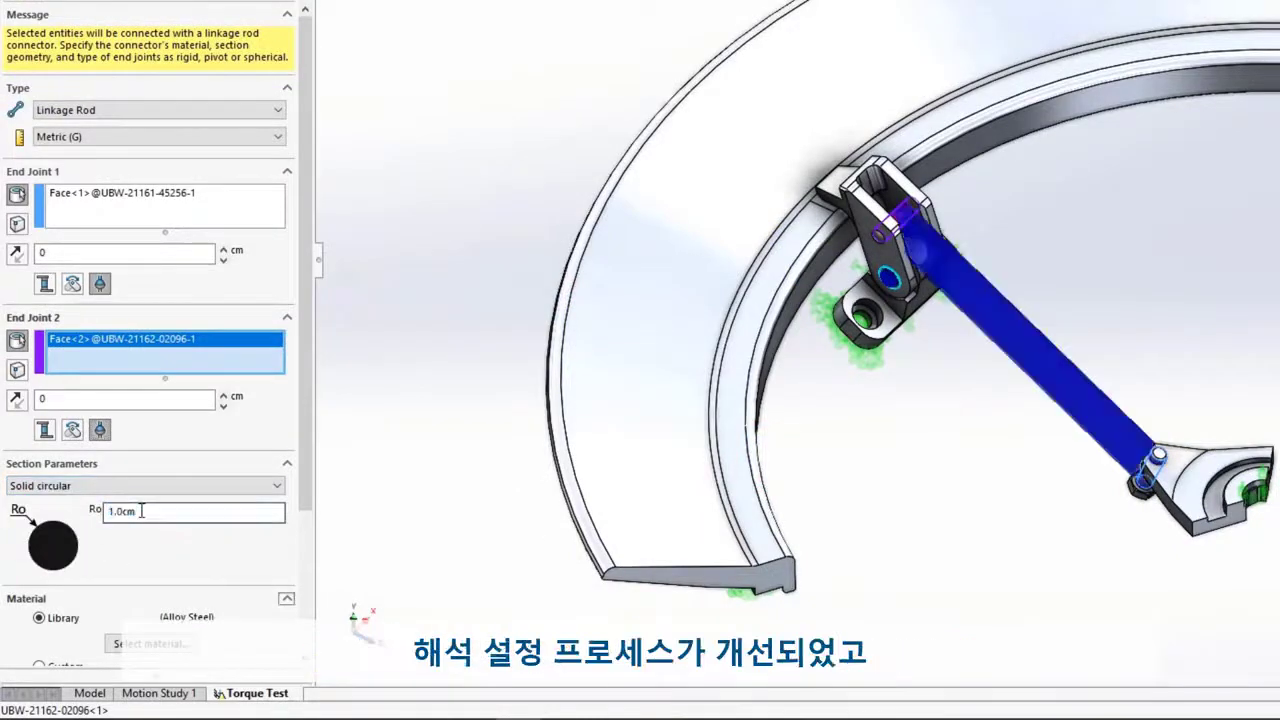